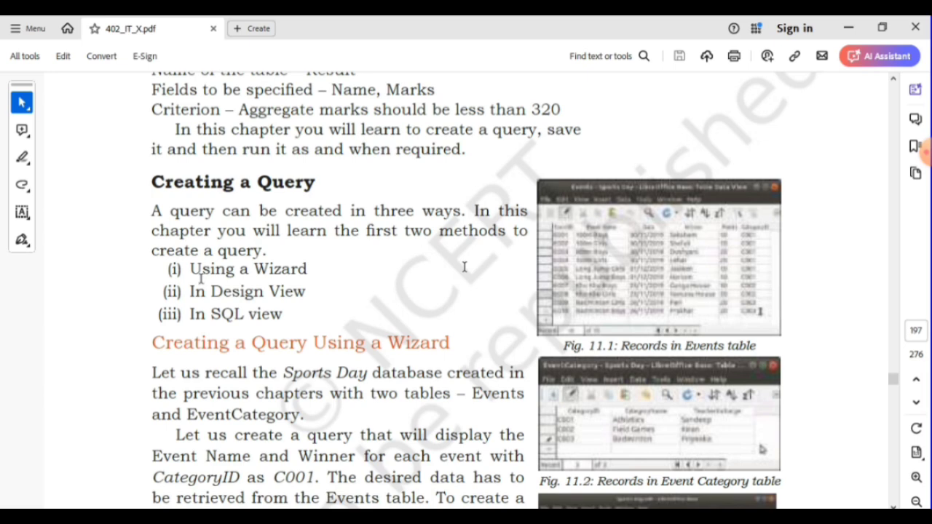
# Review the three ways of creating a query listed in the textbook's Creating a Query section.
pyautogui.moveTo(191, 270); pyautogui.dragTo(308, 270)
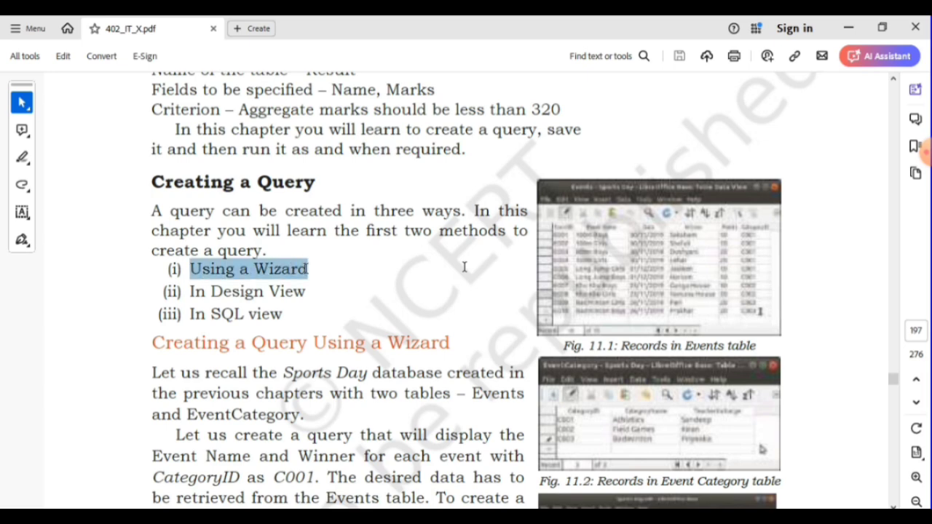
pyautogui.moveTo(190, 292); pyautogui.dragTo(314, 295)
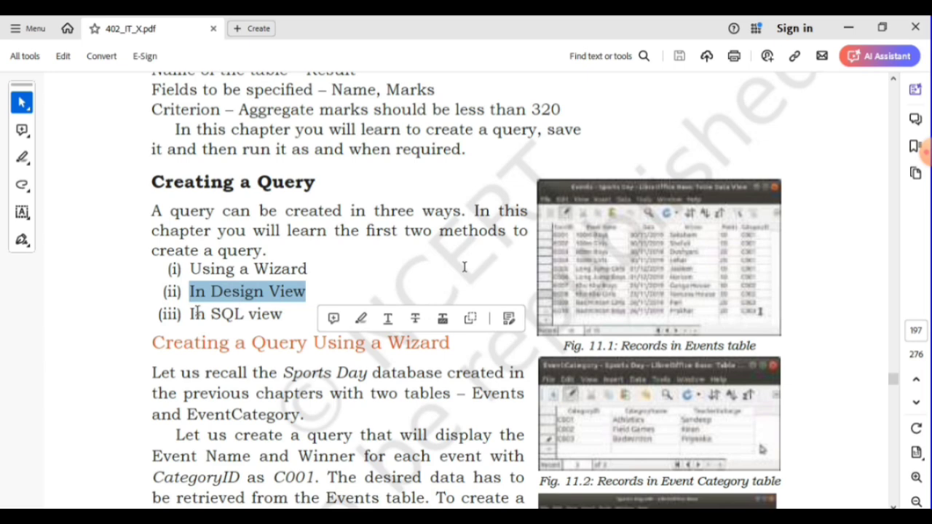
pyautogui.scroll(-2, 197, 313)
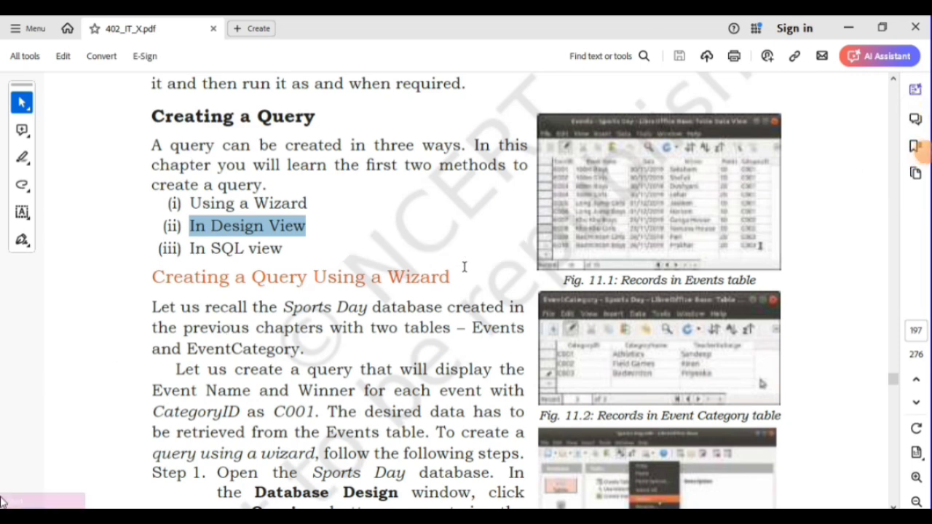
# Switch to LibreOffice Base and dismiss the default file format registration without changing any program associations.
pyautogui.click(840, 30)
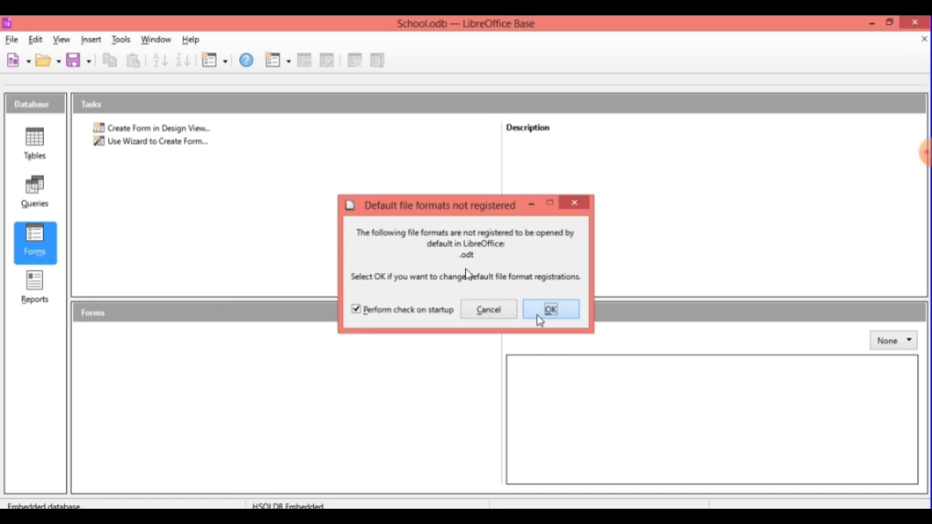
pyautogui.click(546, 315)
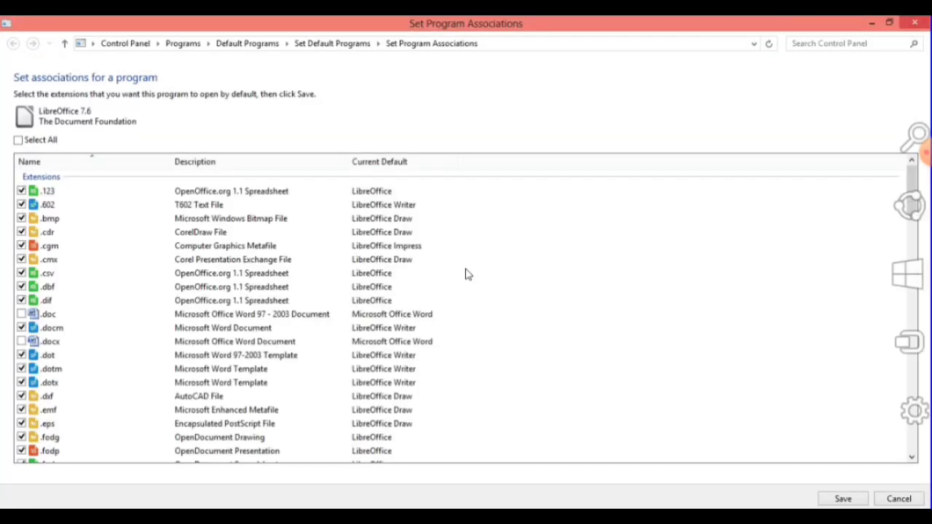
pyautogui.click(912, 24)
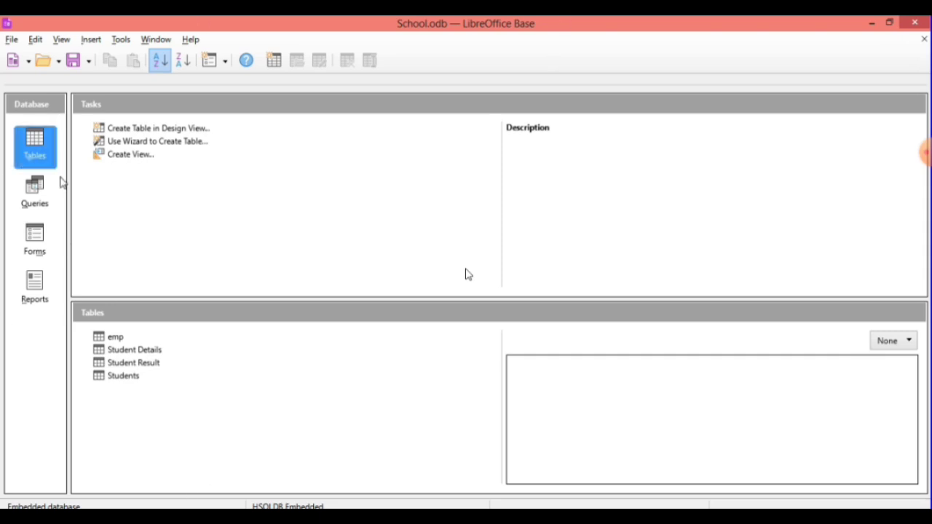
# Start the Query Wizard for a new query in the School database.
pyautogui.click(35, 208)
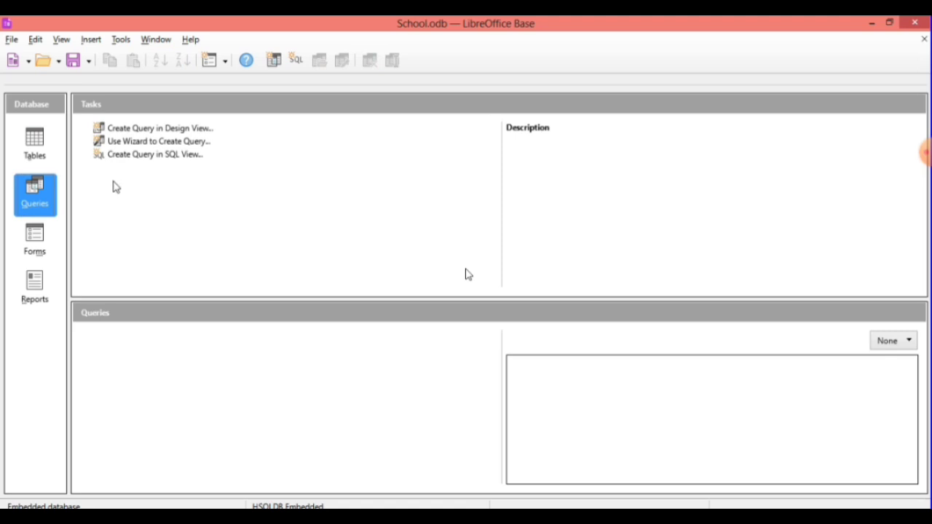
pyautogui.click(168, 130)
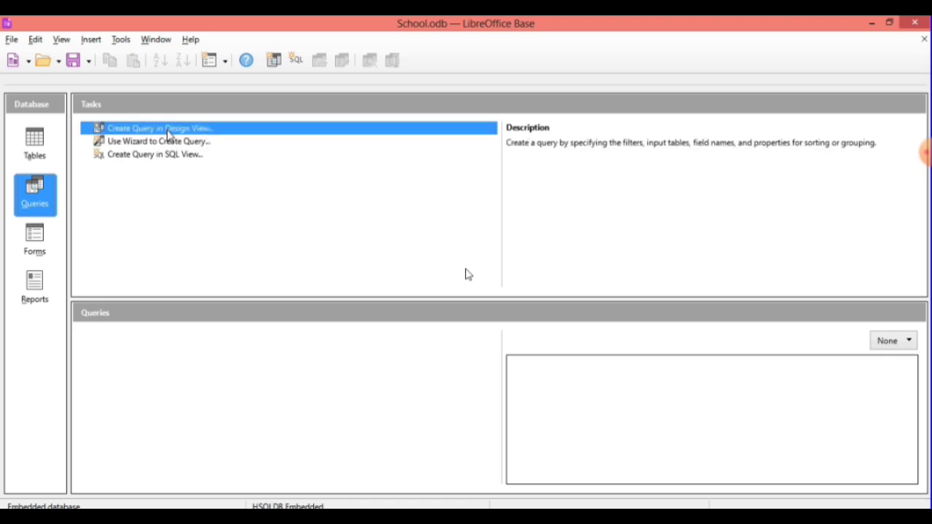
pyautogui.press('Down')
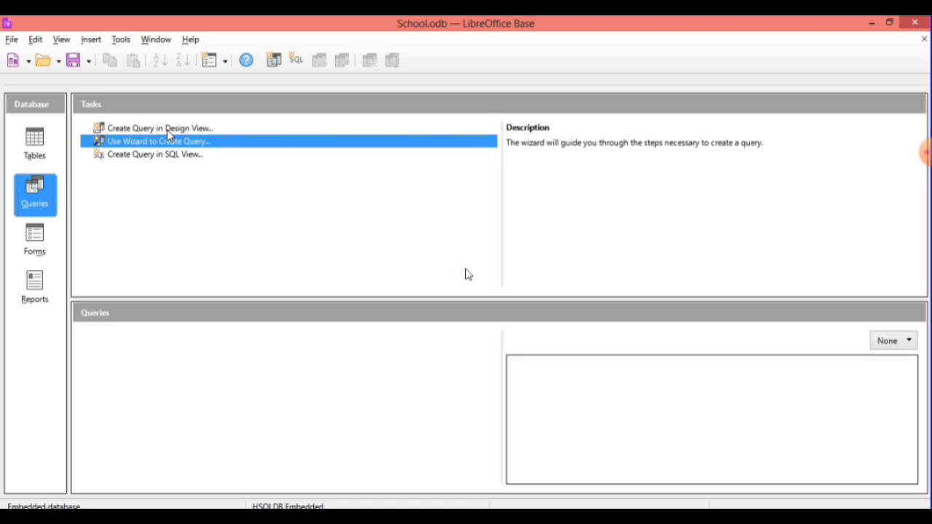
pyautogui.press('Return')
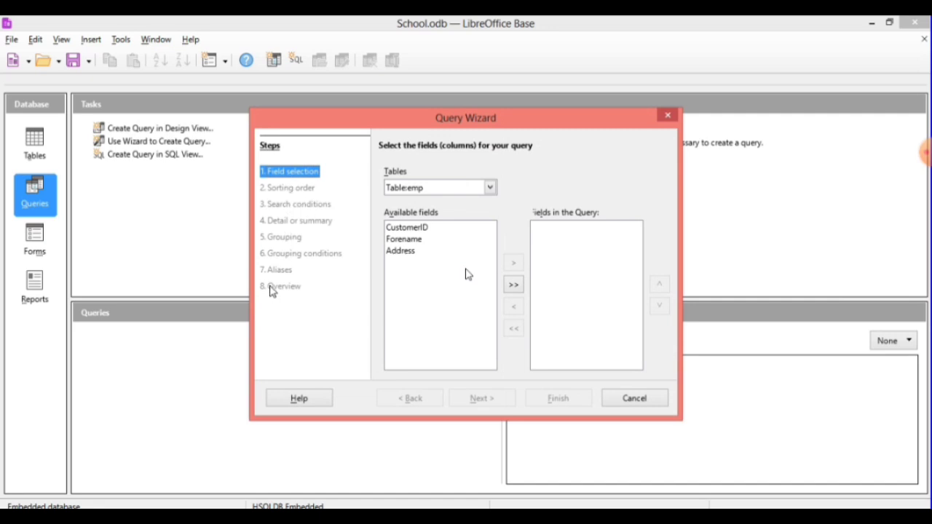
# Include all fields of the Students table in the query and proceed to the sorting order.
pyautogui.click(491, 188)
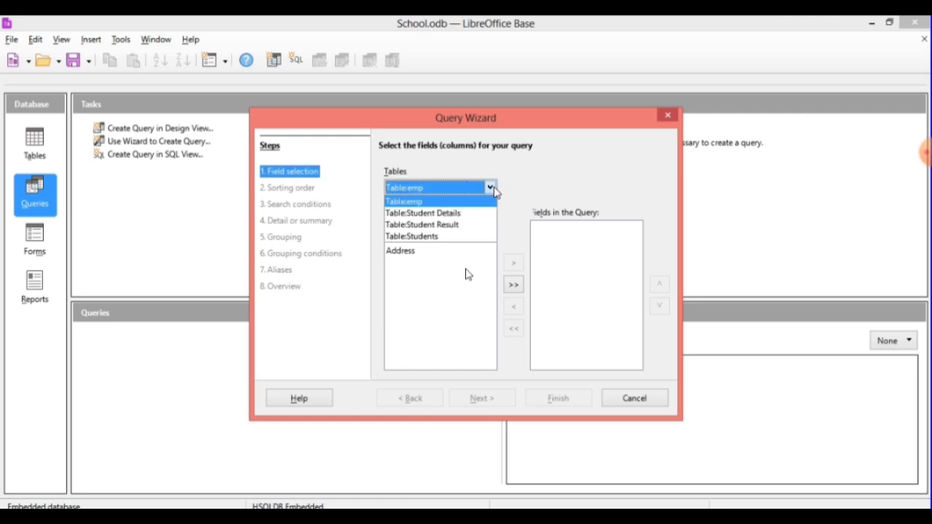
pyautogui.click(440, 237)
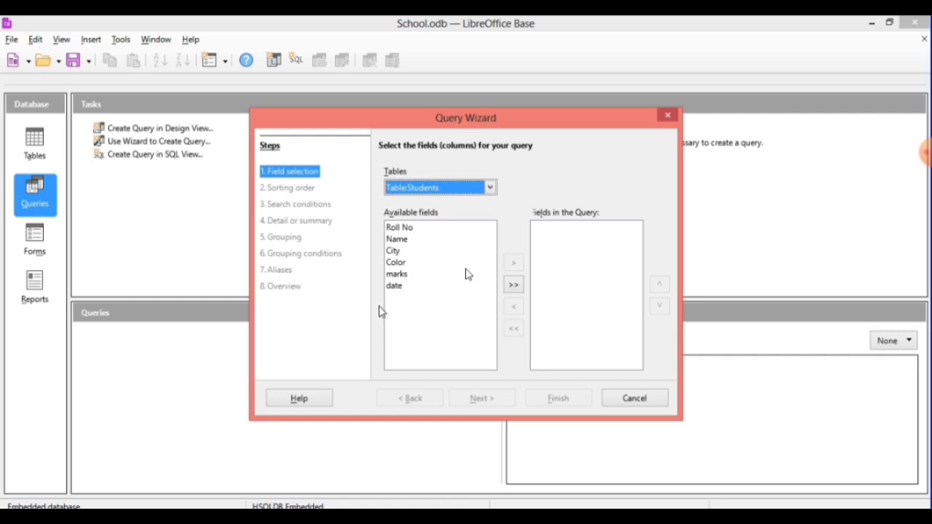
pyautogui.click(513, 286)
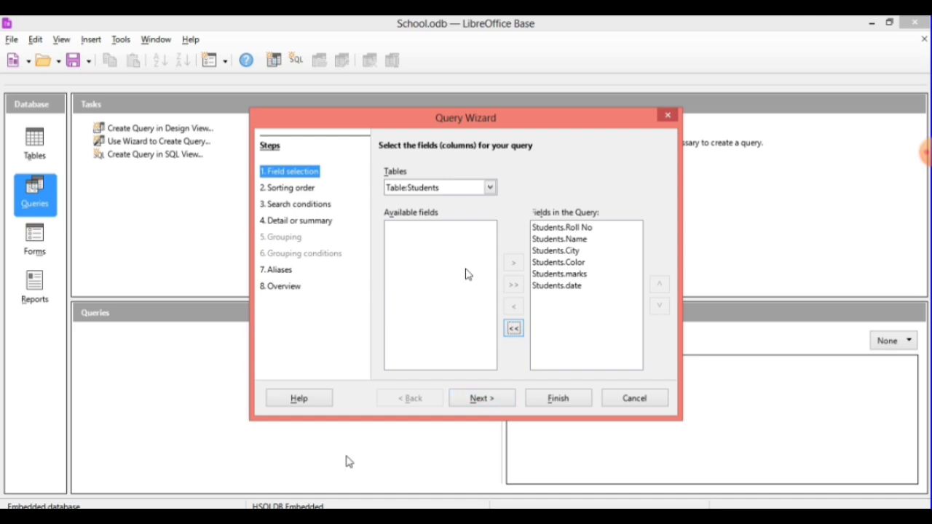
pyautogui.click(501, 402)
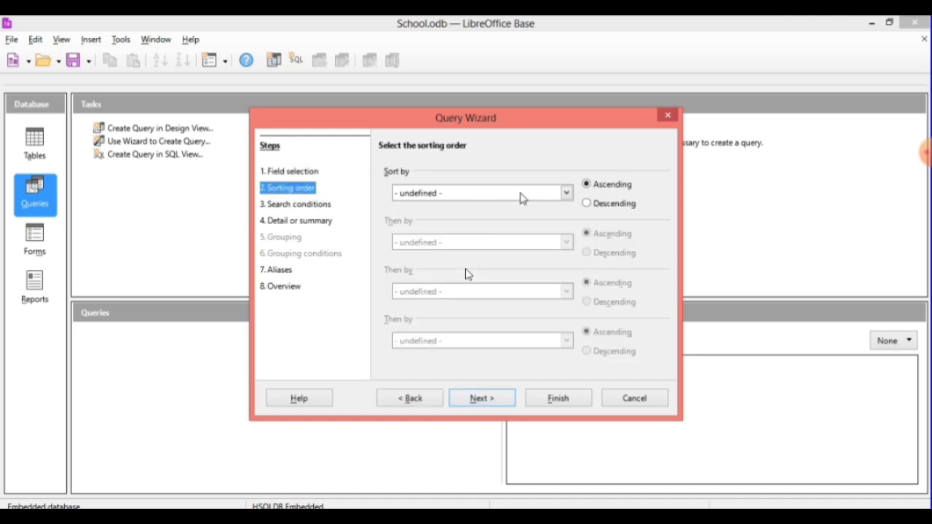
# Sort the query by Students.Roll No and secondarily by Students.Name, both ascending, and proceed to the search conditions.
pyautogui.click(567, 194)
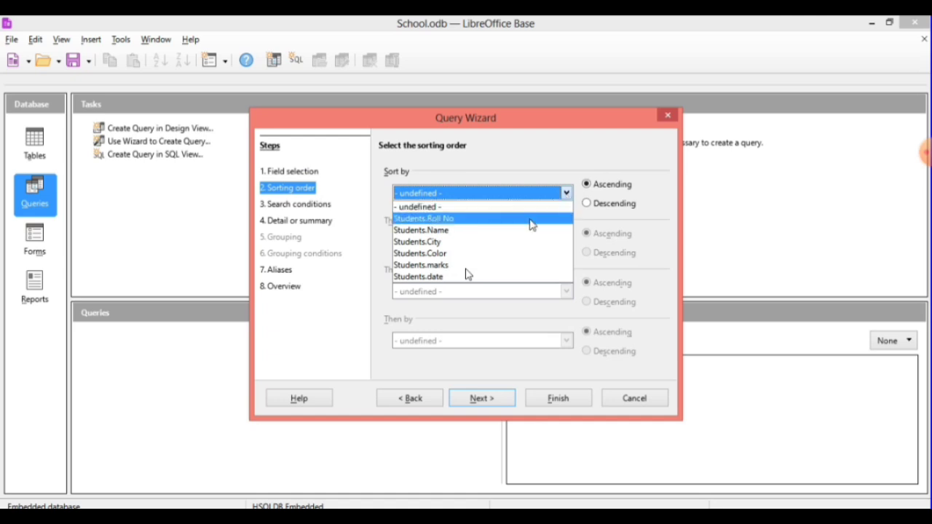
pyautogui.click(497, 219)
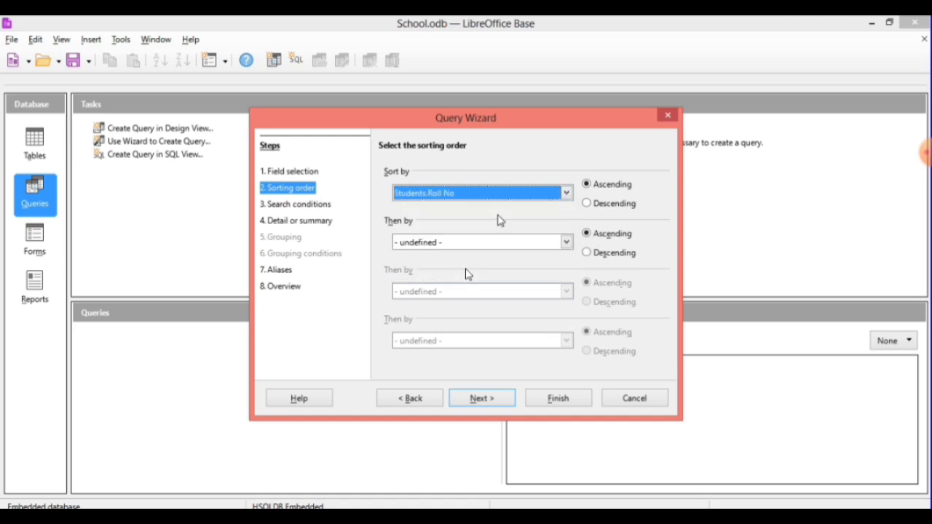
pyautogui.click(565, 242)
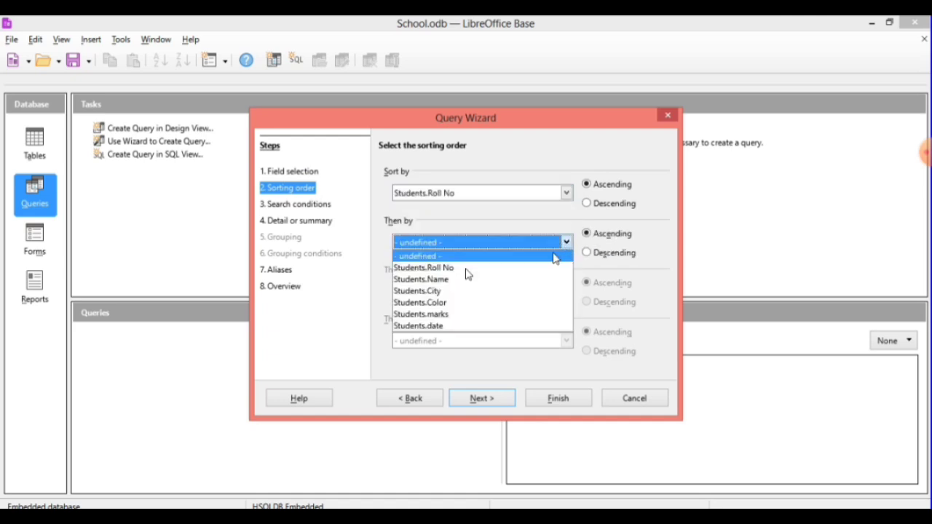
pyautogui.click(526, 282)
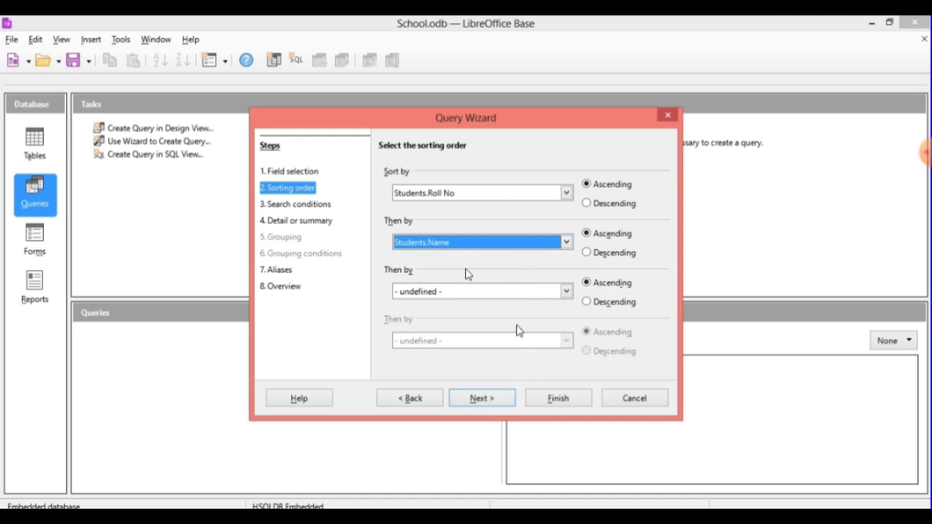
pyautogui.click(481, 398)
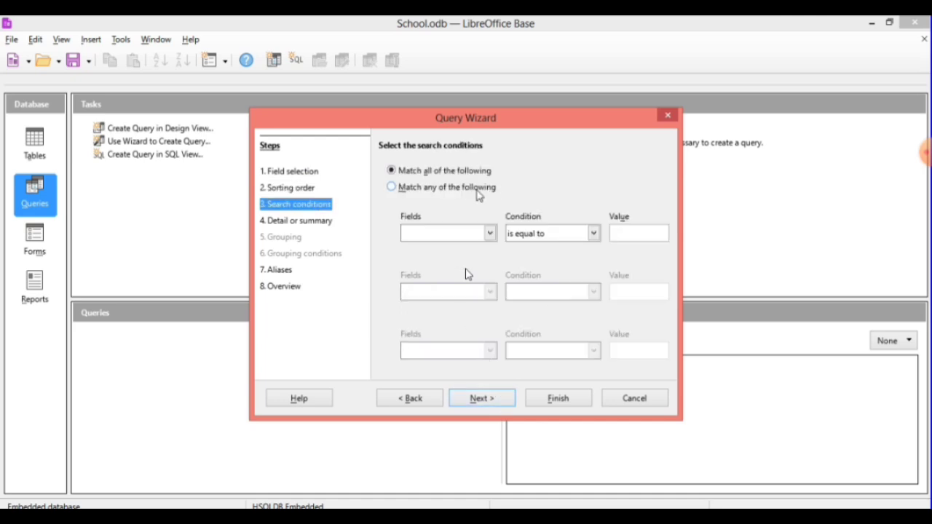
# Add a search condition that Students.Name is equal to the student's name, and proceed to the query type.
pyautogui.click(491, 233)
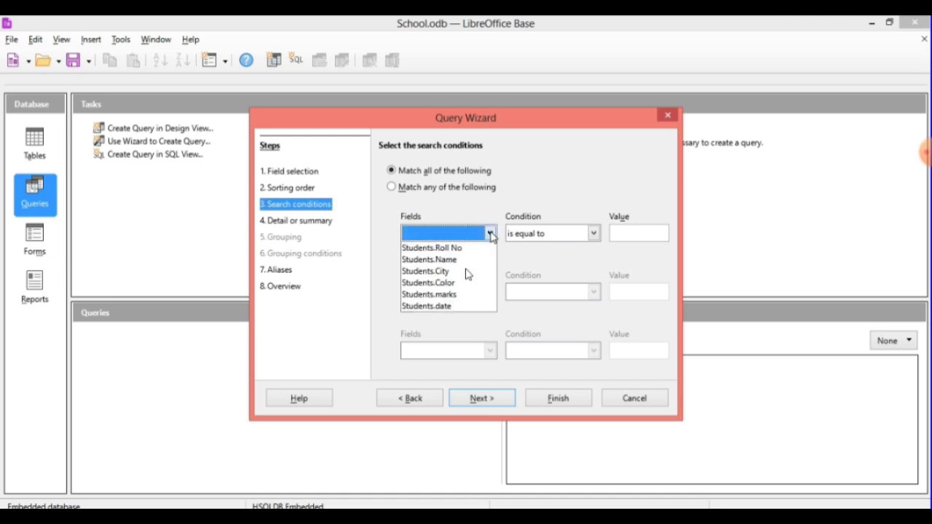
pyautogui.click(448, 260)
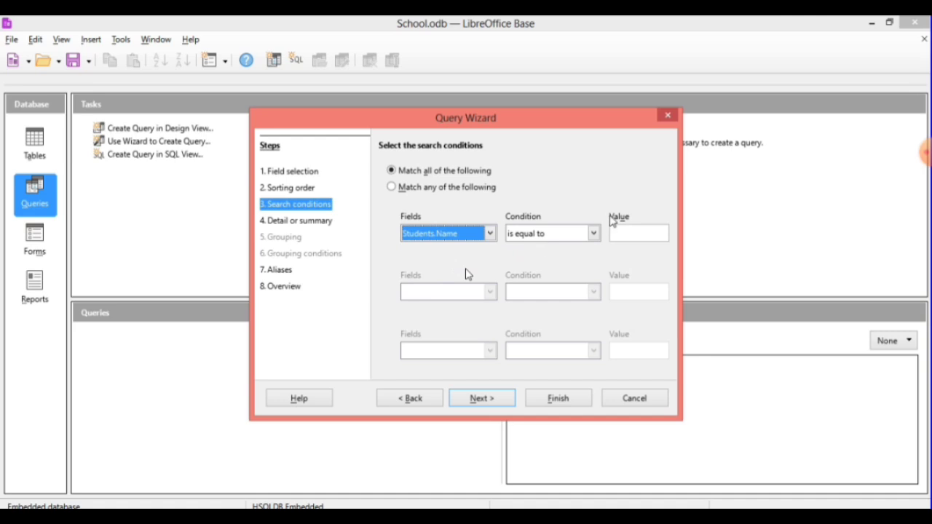
pyautogui.click(638, 235)
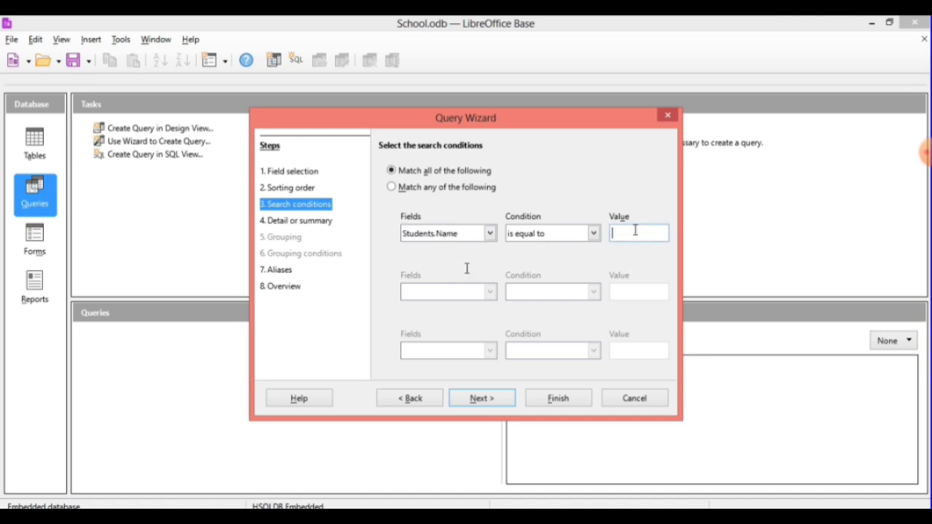
pyautogui.write('RAHUL')
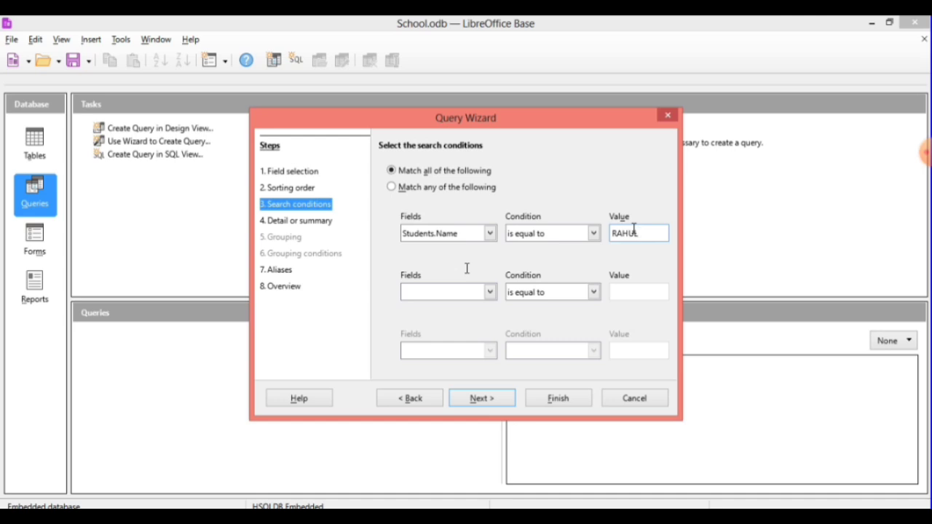
pyautogui.click(593, 233)
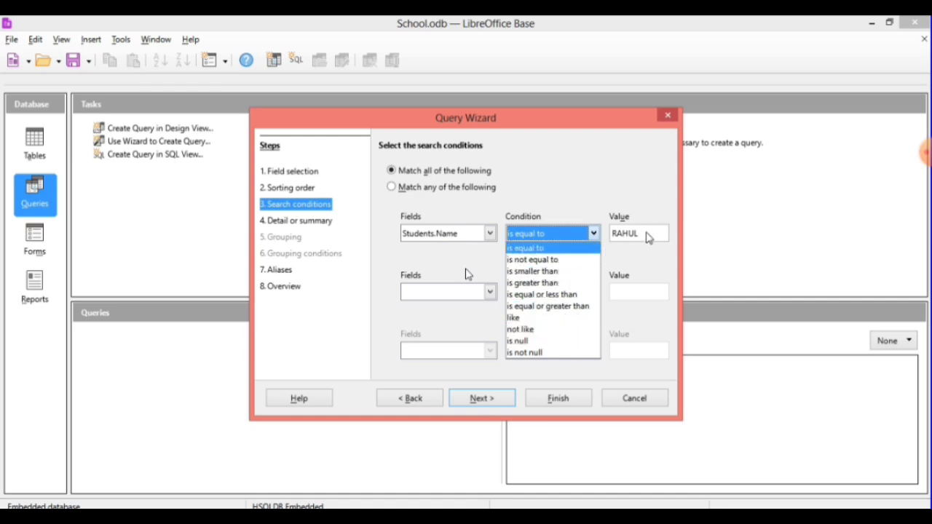
pyautogui.click(613, 193)
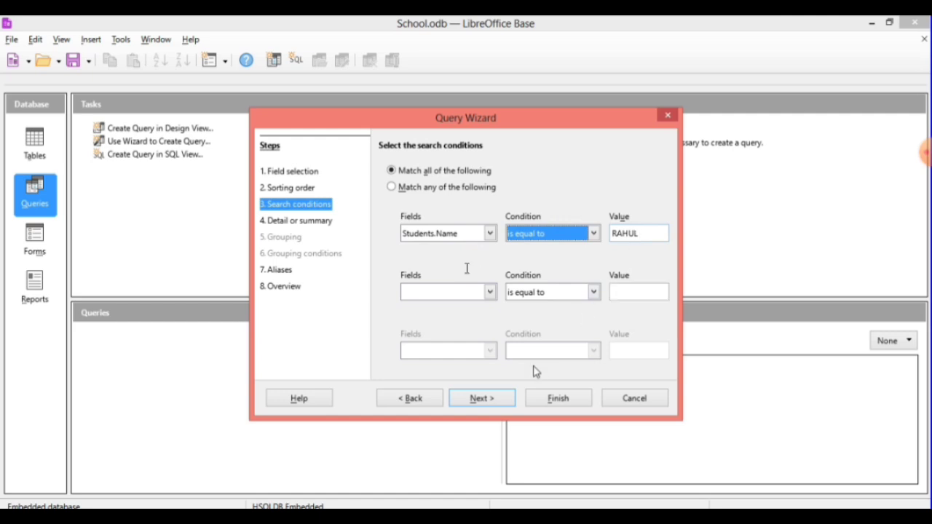
pyautogui.click(482, 399)
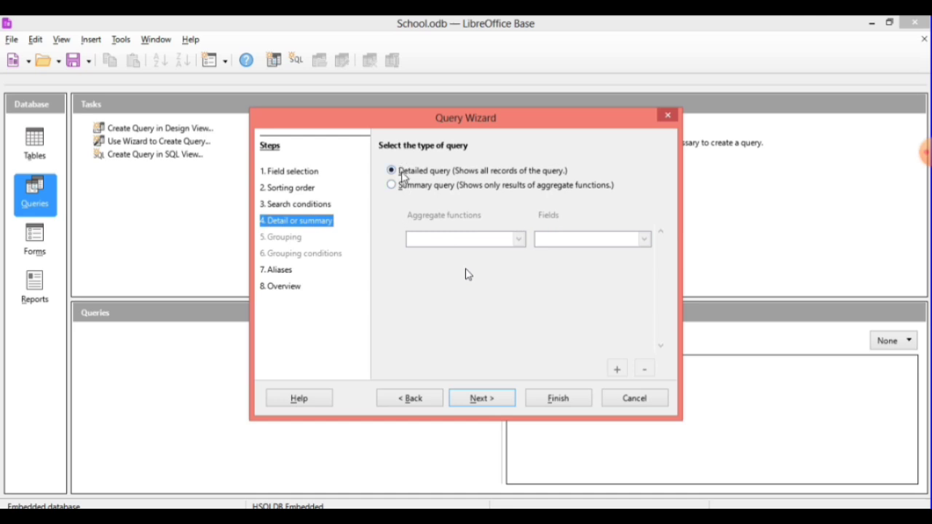
# Create the query as a detailed query with default aliases, display its results and close the data view.
pyautogui.click(483, 400)
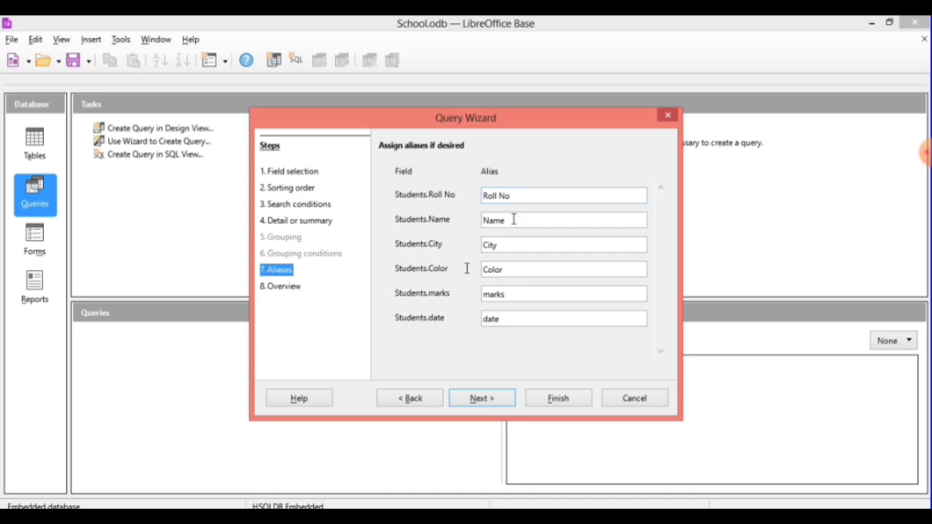
pyautogui.click(482, 400)
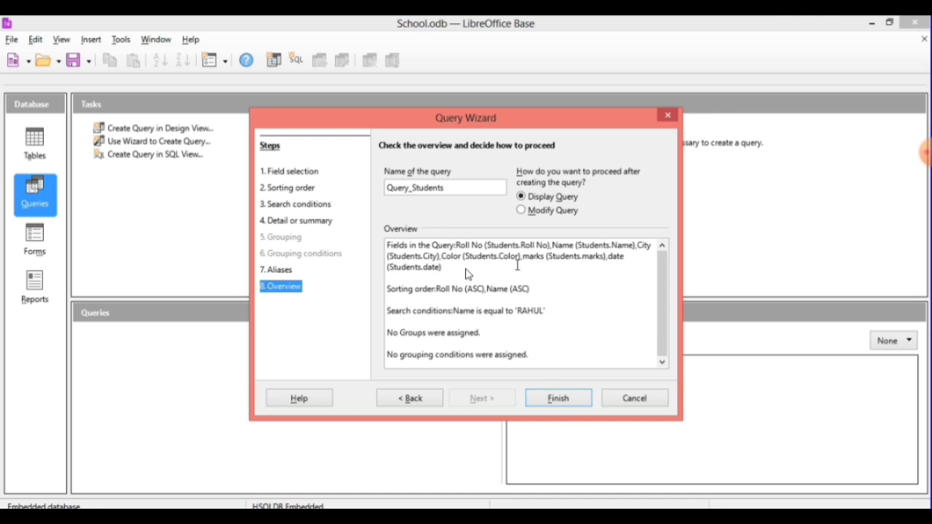
pyautogui.click(560, 402)
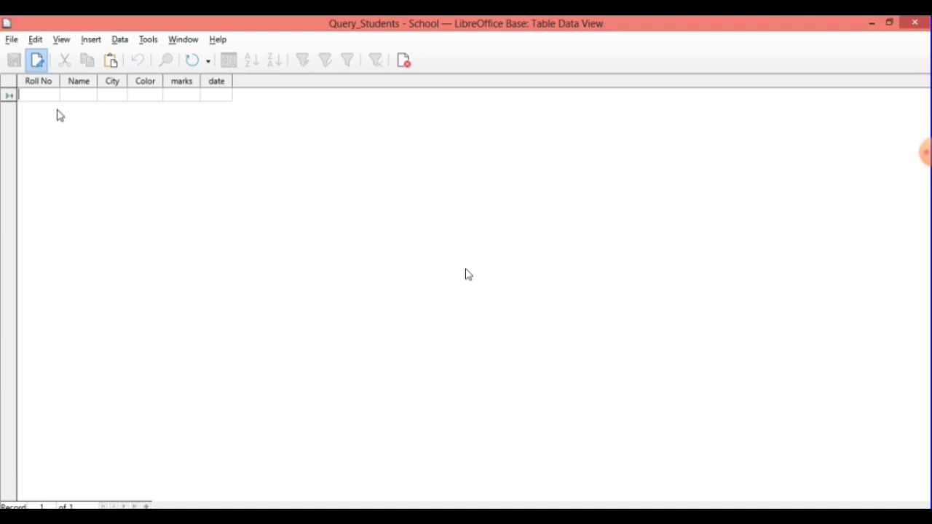
pyautogui.click(39, 96)
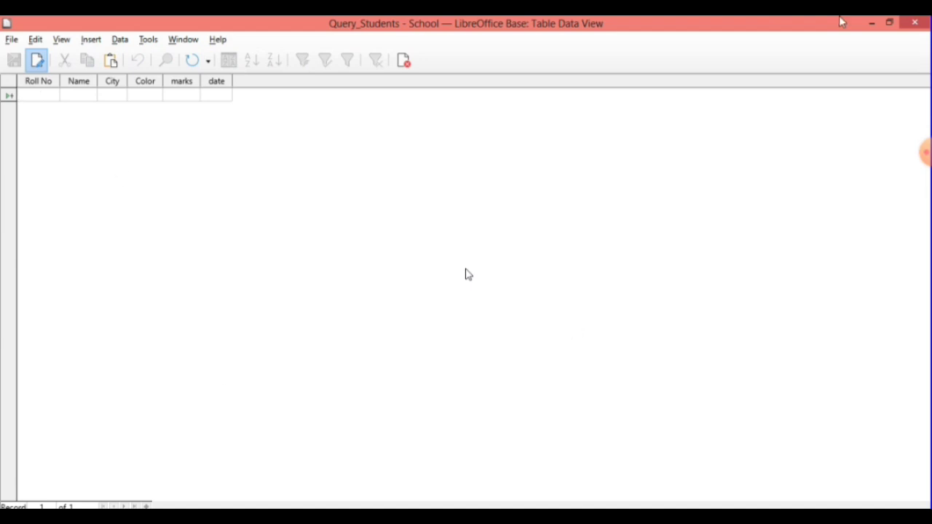
pyautogui.click(914, 23)
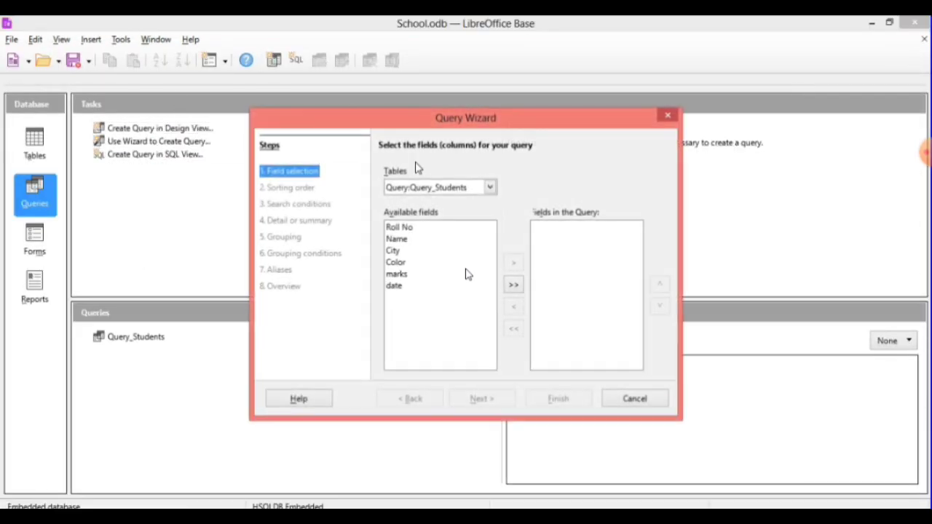
# Discard the newly started Query Wizard and view the records stored in the Students table.
pyautogui.click(519, 286)
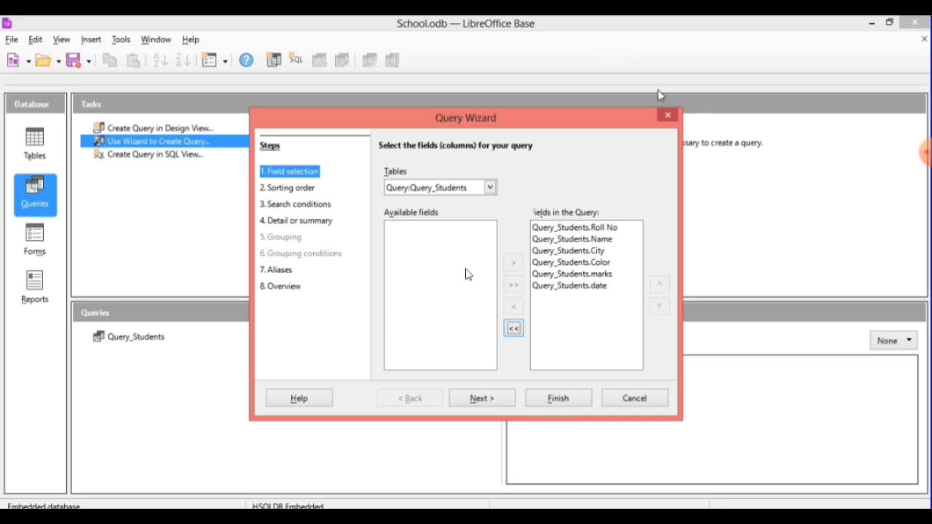
pyautogui.click(668, 117)
pyautogui.click(34, 146)
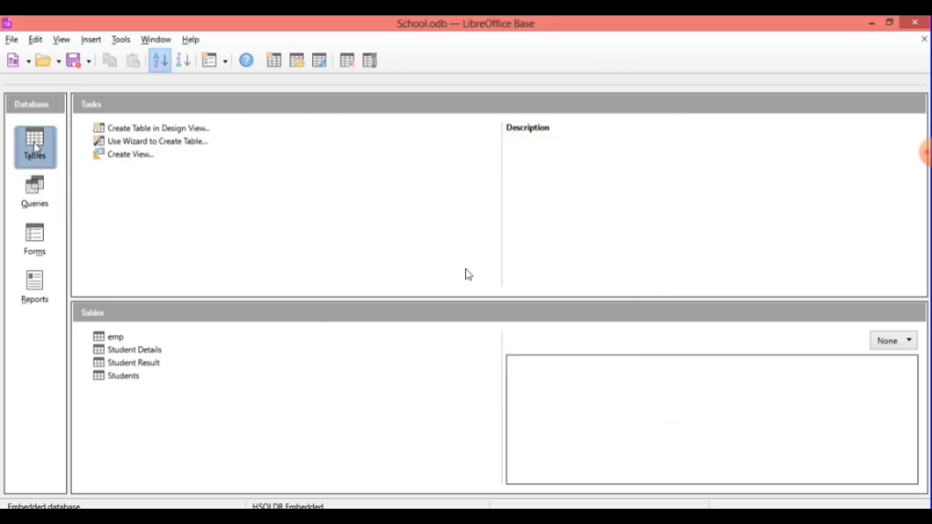
pyautogui.doubleClick(120, 378)
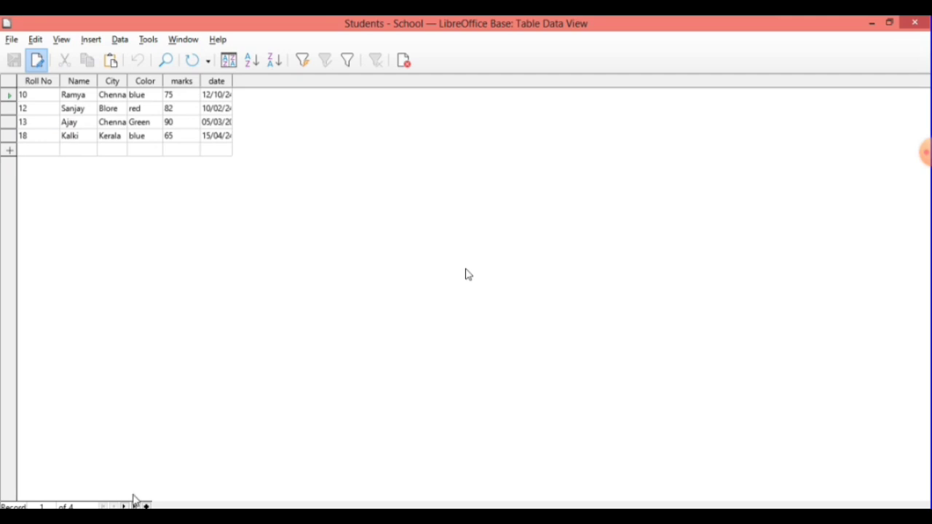
pyautogui.click(929, 22)
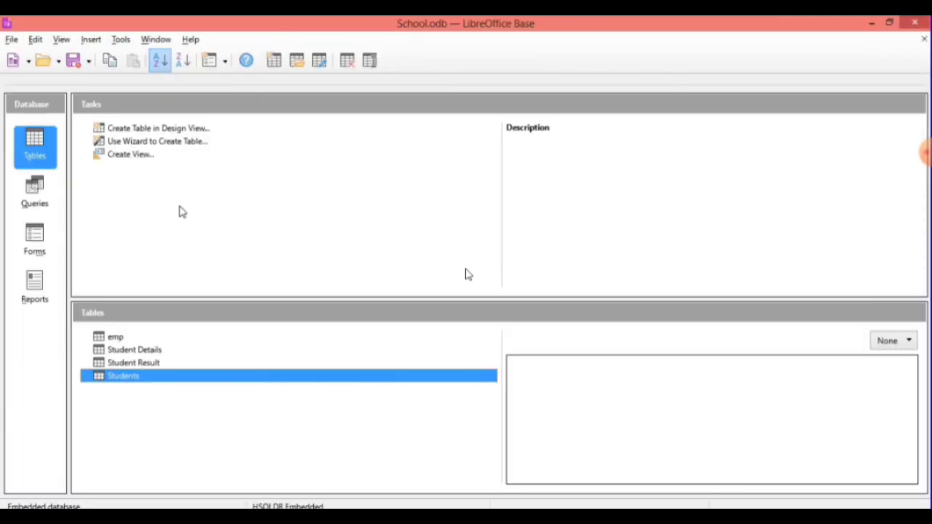
# Start a Query Wizard query with all fields of Query_Students, leave the sorting undefined, and proceed to the search conditions.
pyautogui.click(42, 186)
pyautogui.click(186, 143)
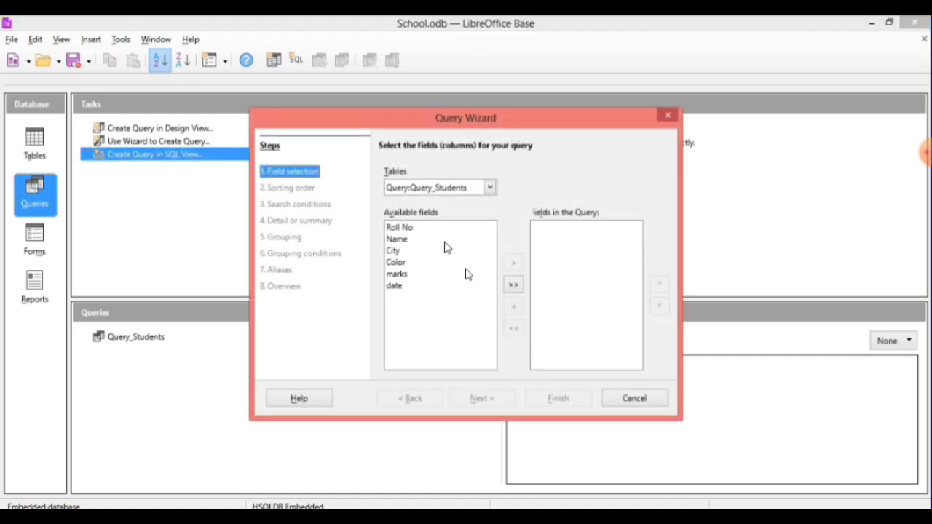
pyautogui.click(513, 285)
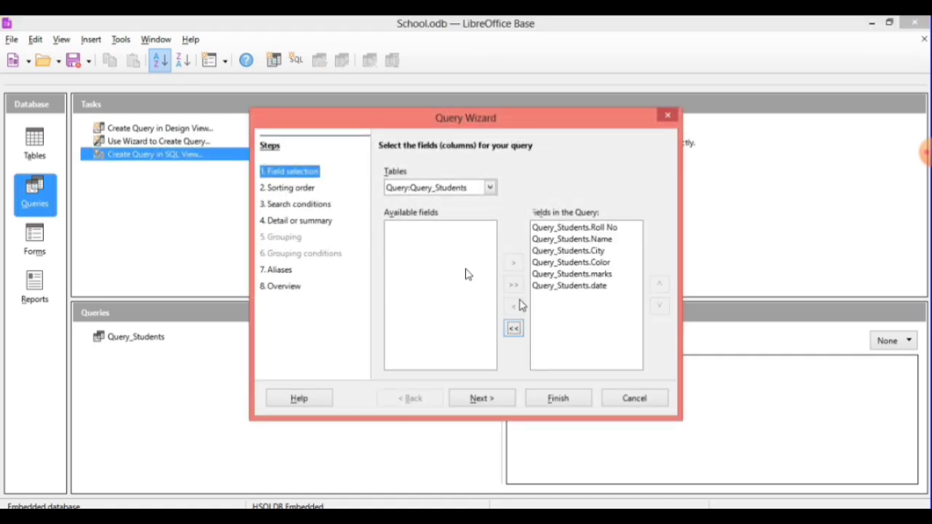
pyautogui.click(481, 398)
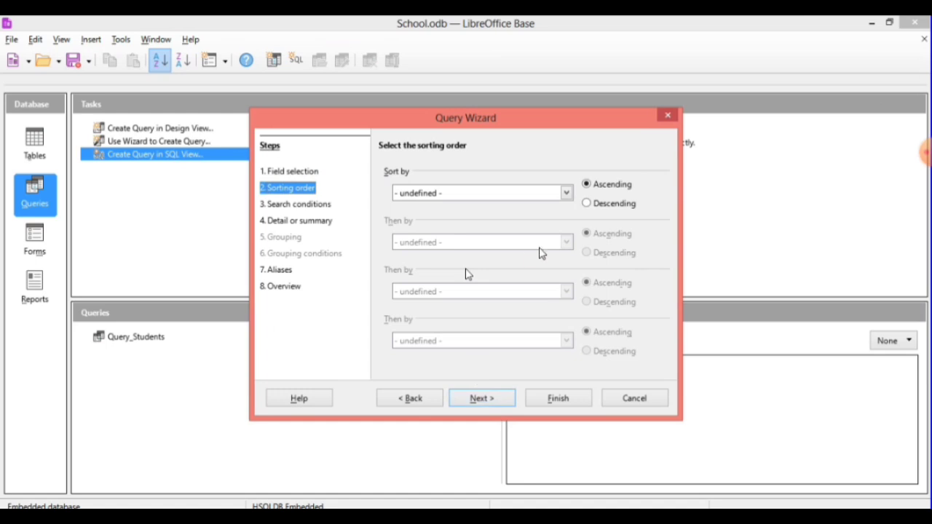
pyautogui.click(481, 401)
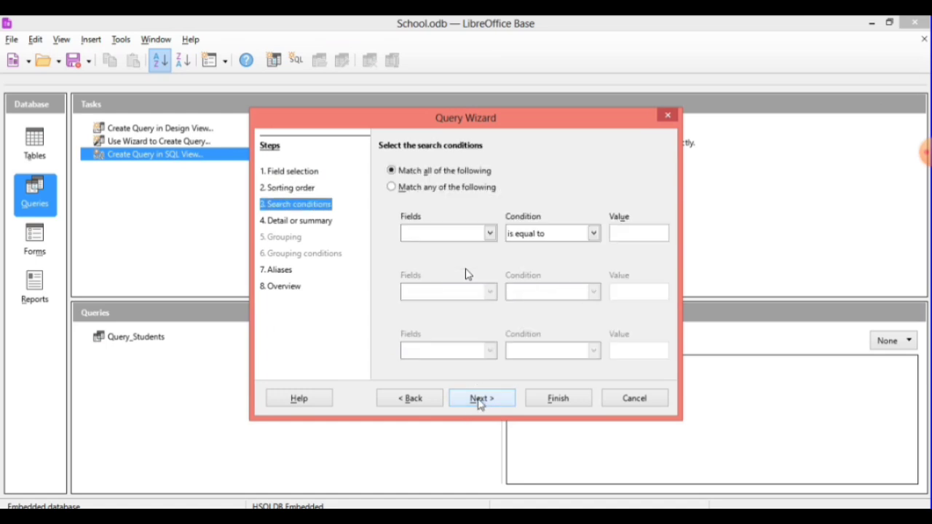
# Add a search condition that Query_Students.Name is equal to the student's name, and proceed to the query type.
pyautogui.click(490, 235)
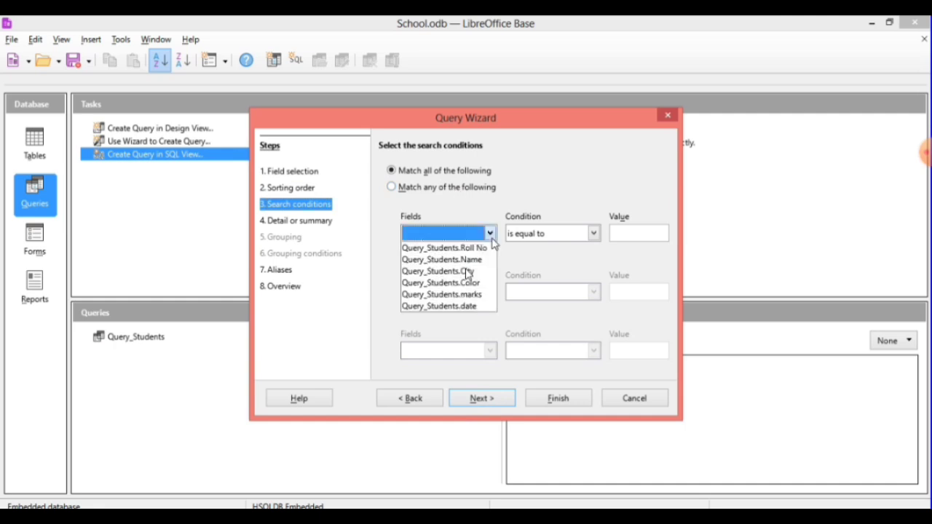
pyautogui.click(475, 260)
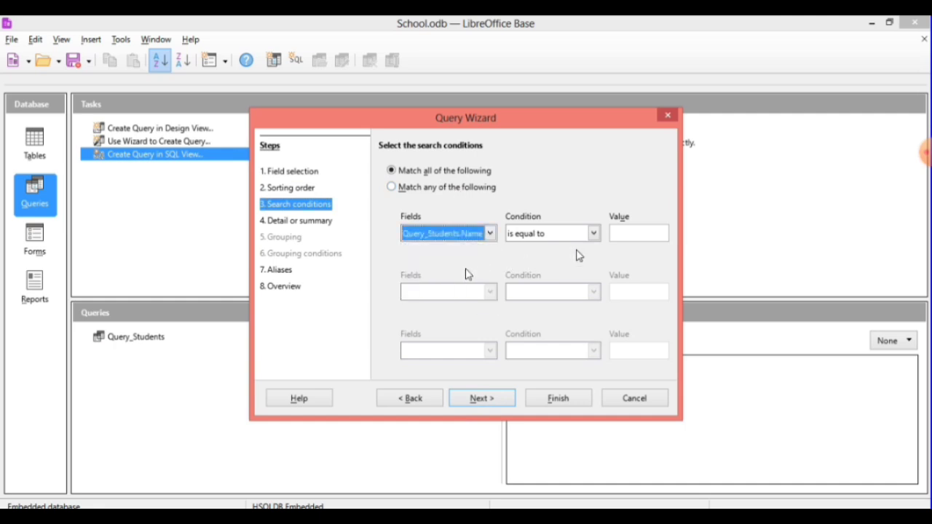
pyautogui.click(621, 235)
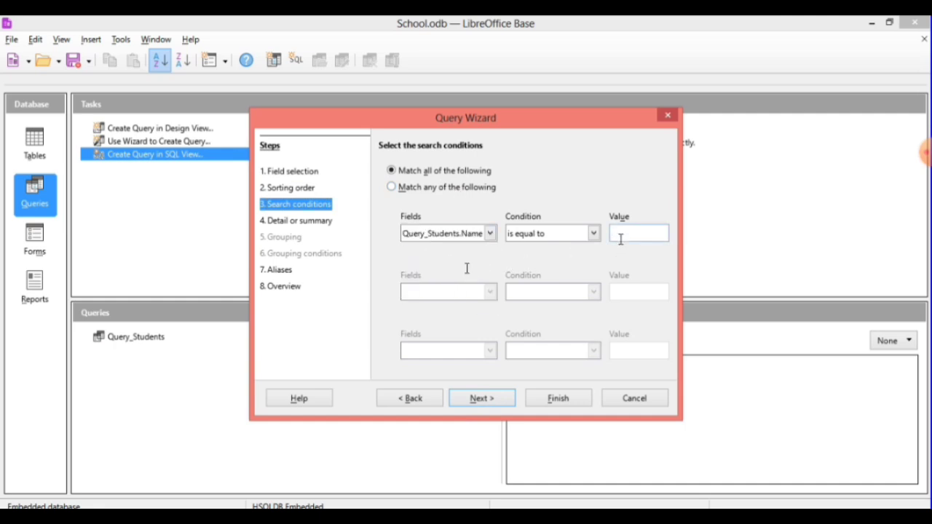
pyautogui.write('a')
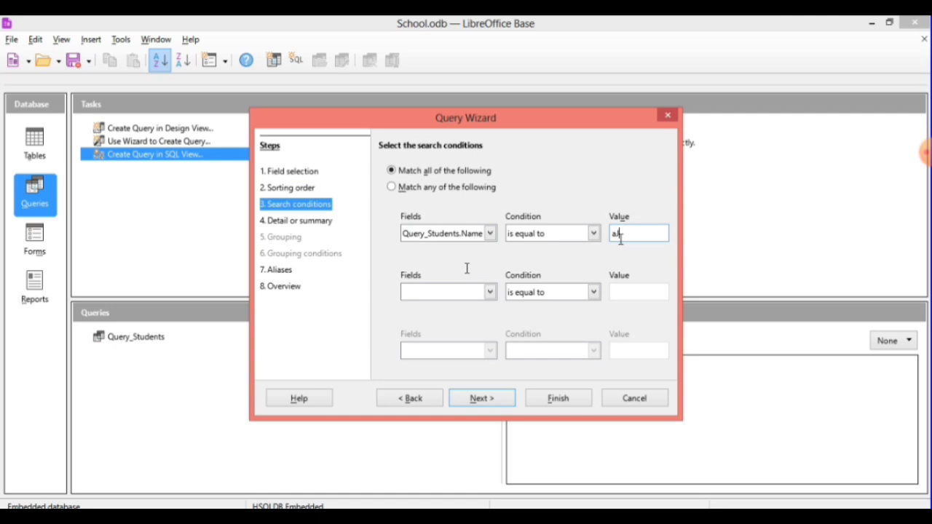
pyautogui.press('BackSpace')
pyautogui.write('Ajay')
pyautogui.click(481, 398)
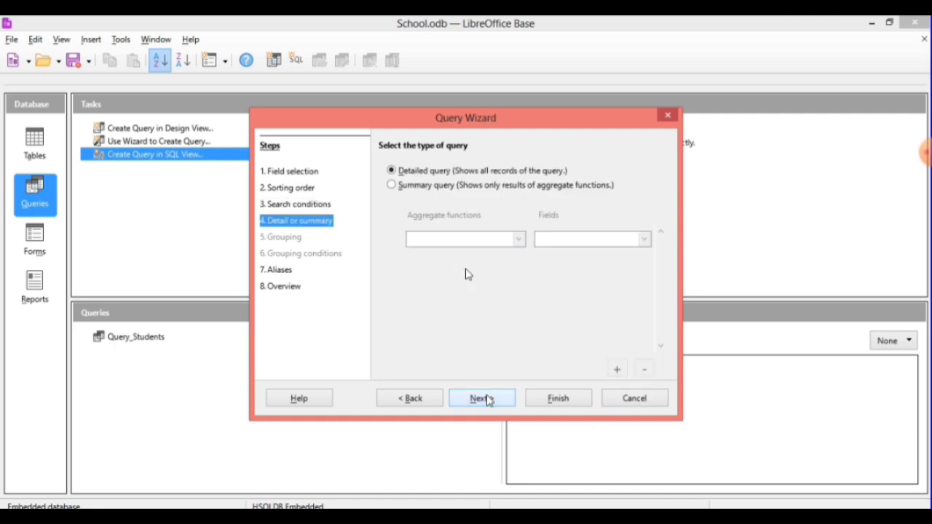
# Try to create and display the Query_Students-based query as a detailed query with default aliases, and close its data view.
pyautogui.click(487, 400)
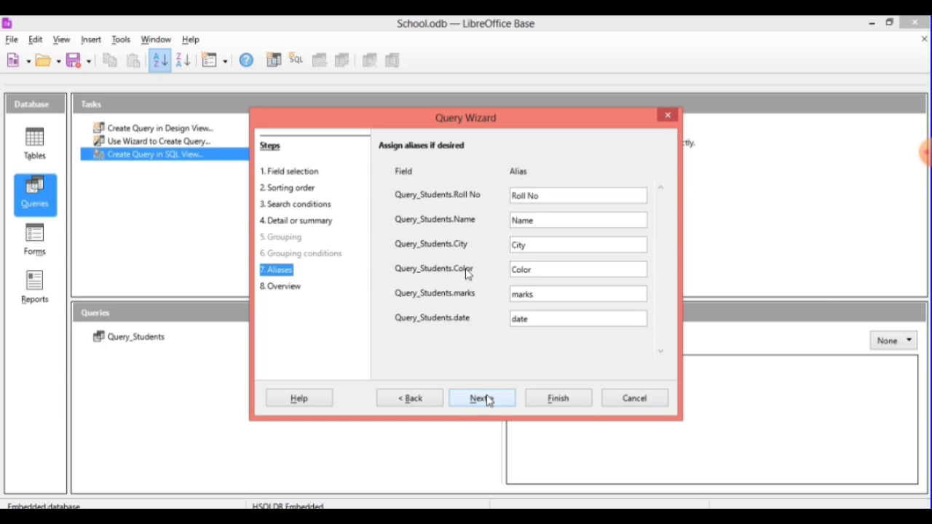
pyautogui.click(487, 399)
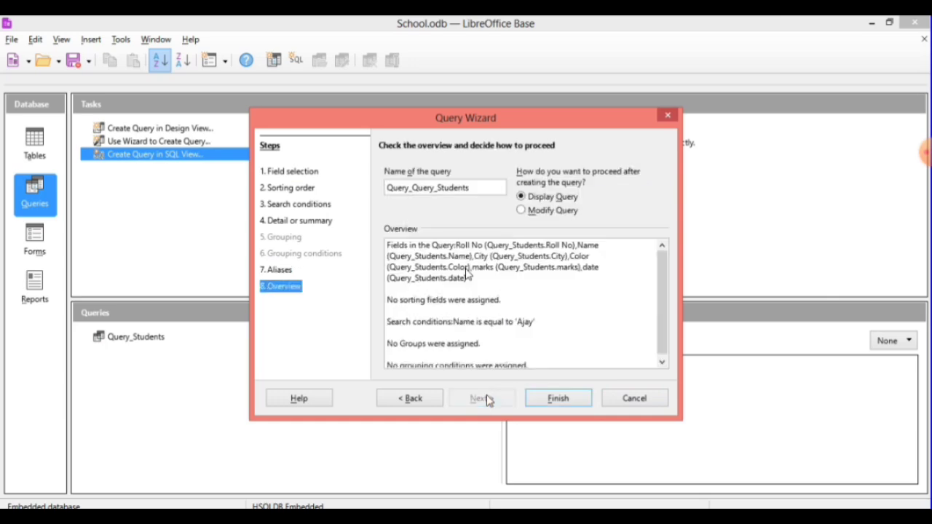
pyautogui.click(555, 399)
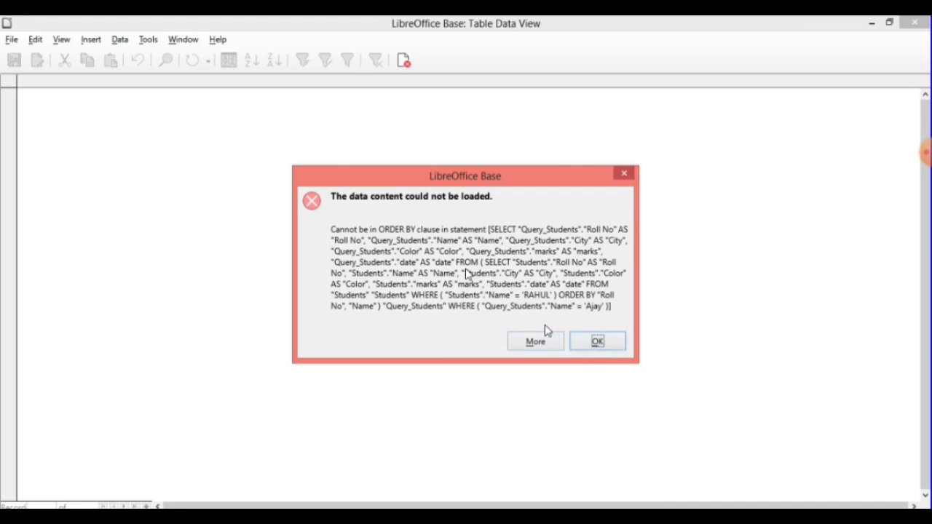
pyautogui.click(611, 348)
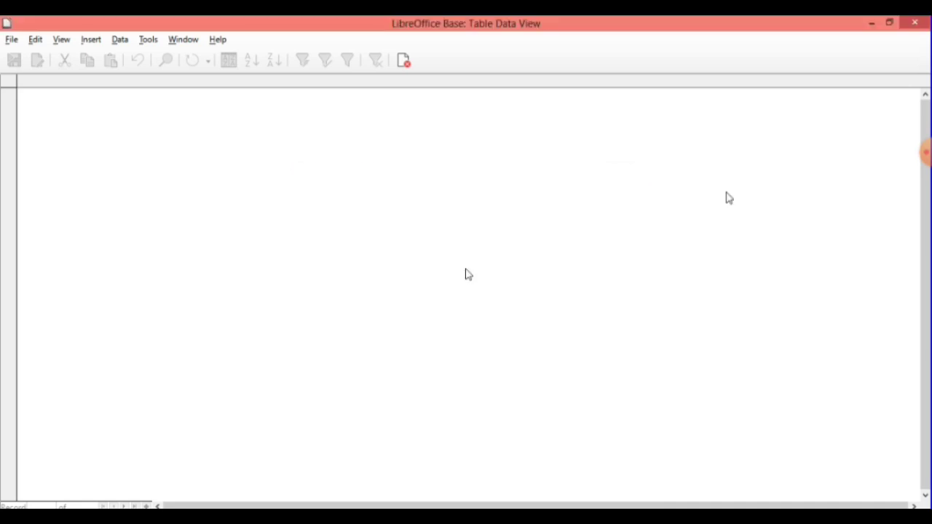
pyautogui.click(916, 24)
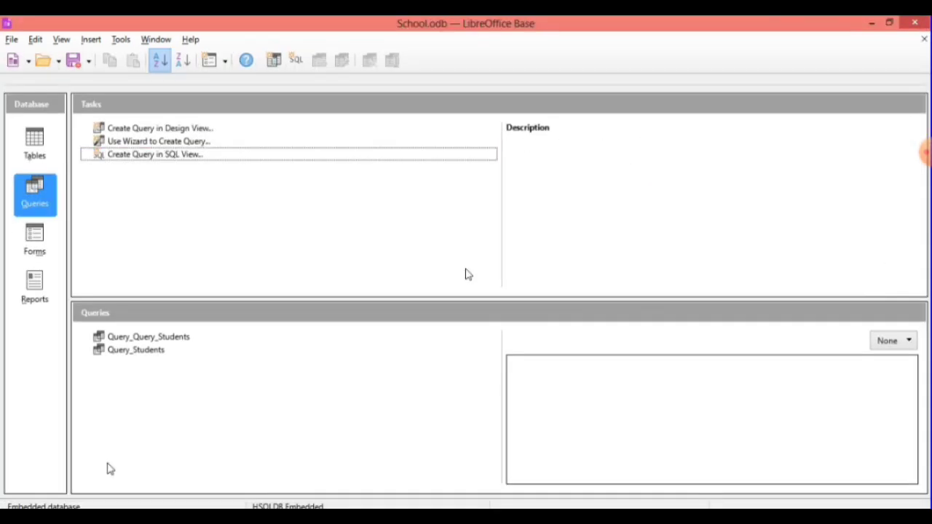
# Start another wizard query with all fields of Query_Query_Students, sorted by Roll No ascending, and proceed to the search conditions.
pyautogui.click(151, 142)
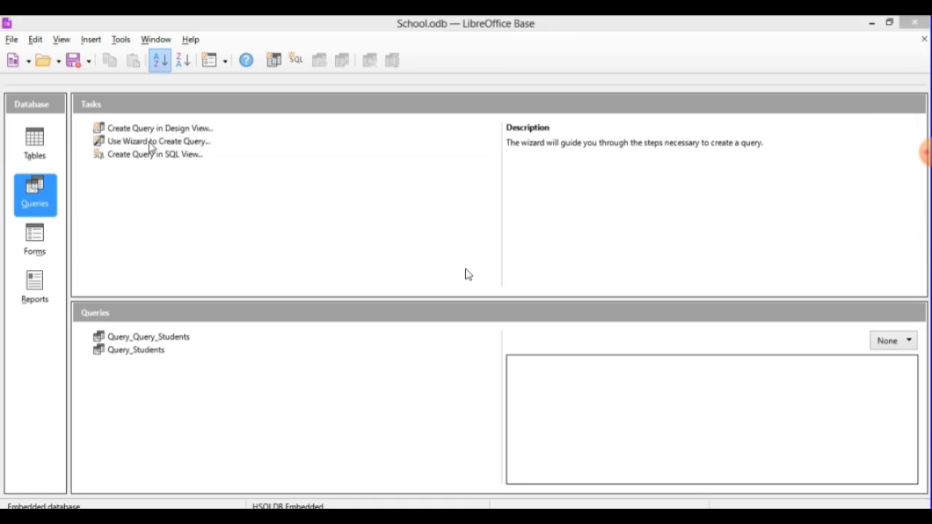
pyautogui.click(513, 285)
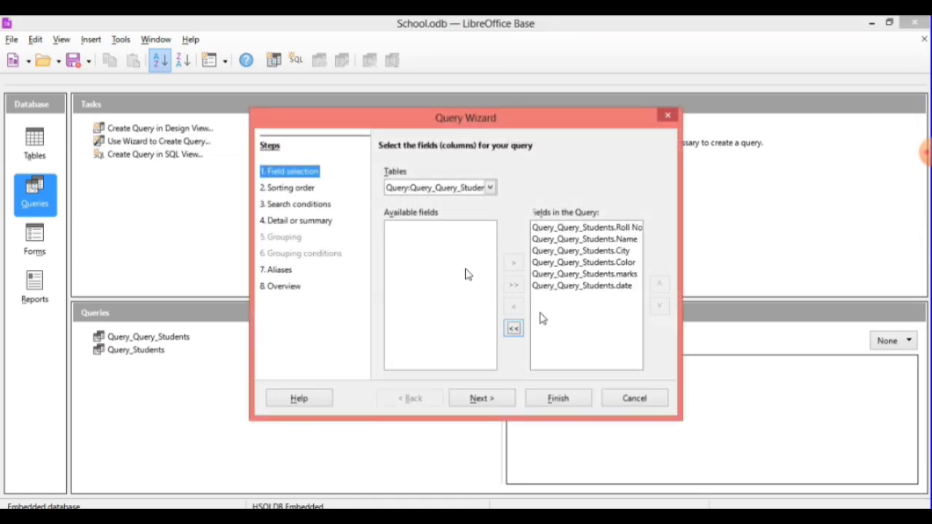
pyautogui.click(498, 402)
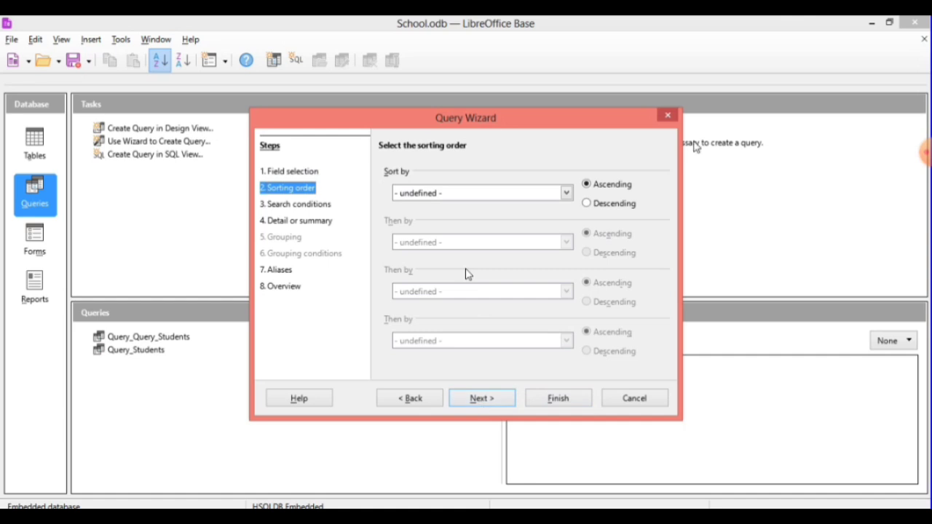
pyautogui.click(566, 193)
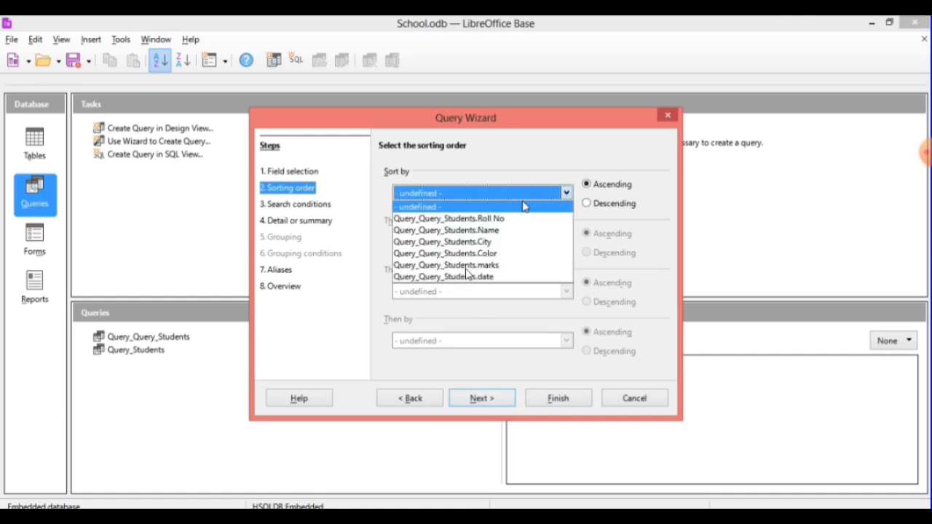
pyautogui.click(508, 218)
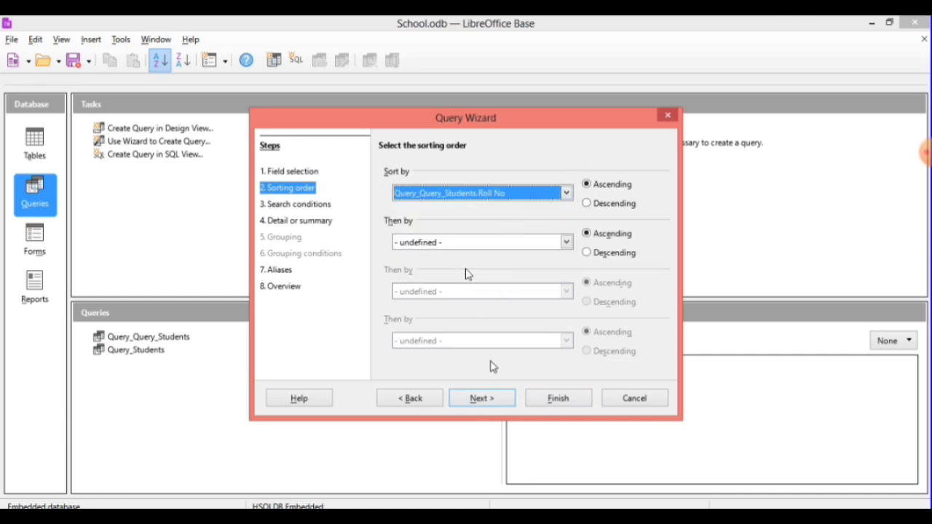
pyautogui.click(482, 399)
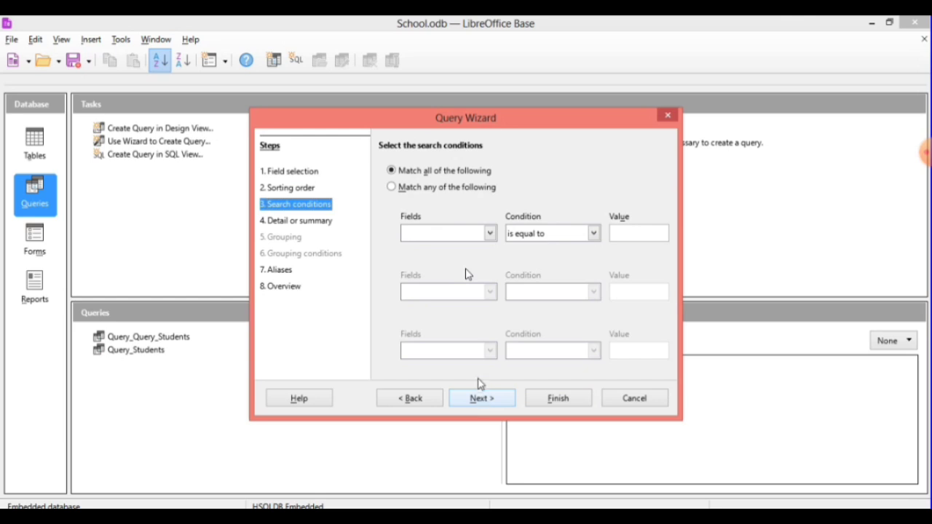
# Add a search condition that Query_Query_Students.Name is equal to the student's name, and proceed to the query type.
pyautogui.click(490, 233)
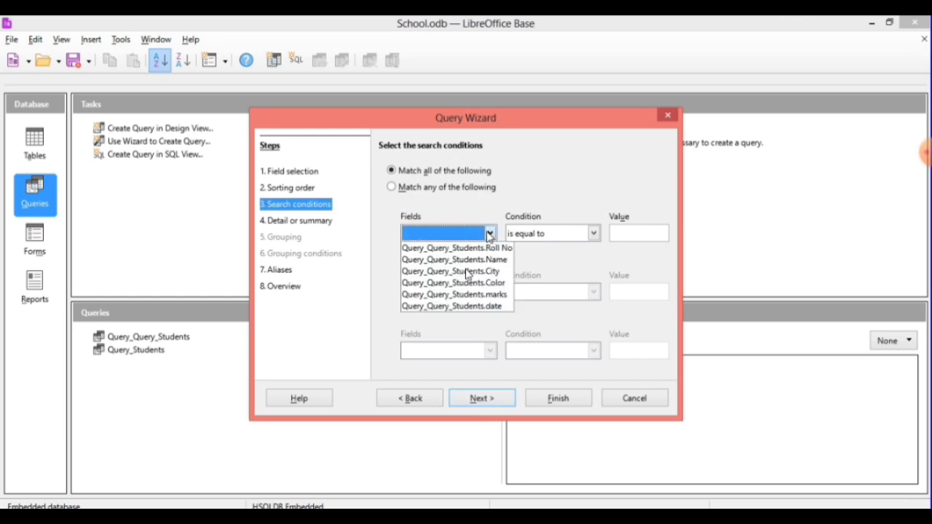
pyautogui.click(488, 264)
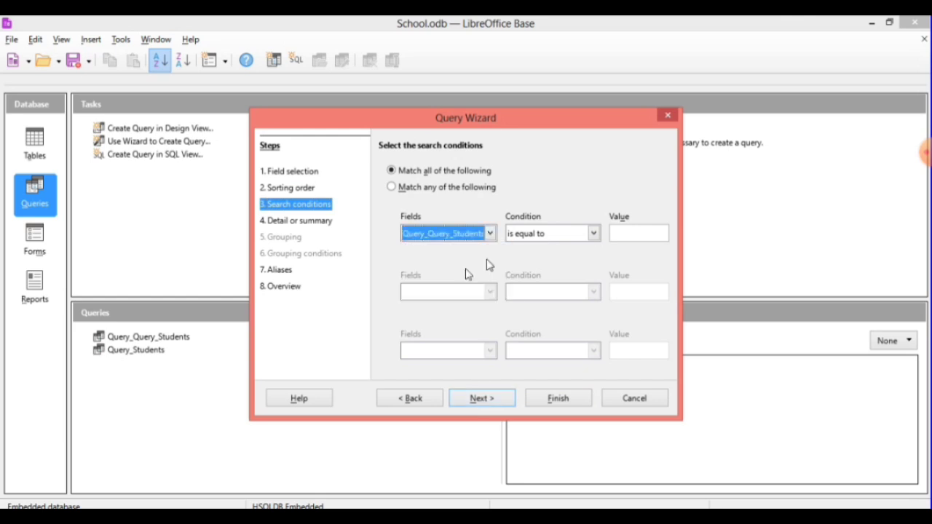
pyautogui.click(620, 230)
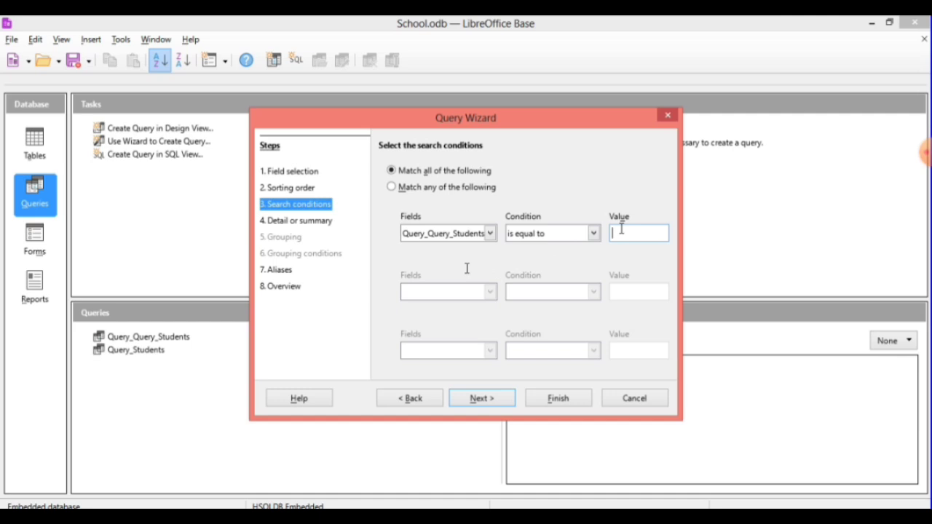
pyautogui.write('Ajay')
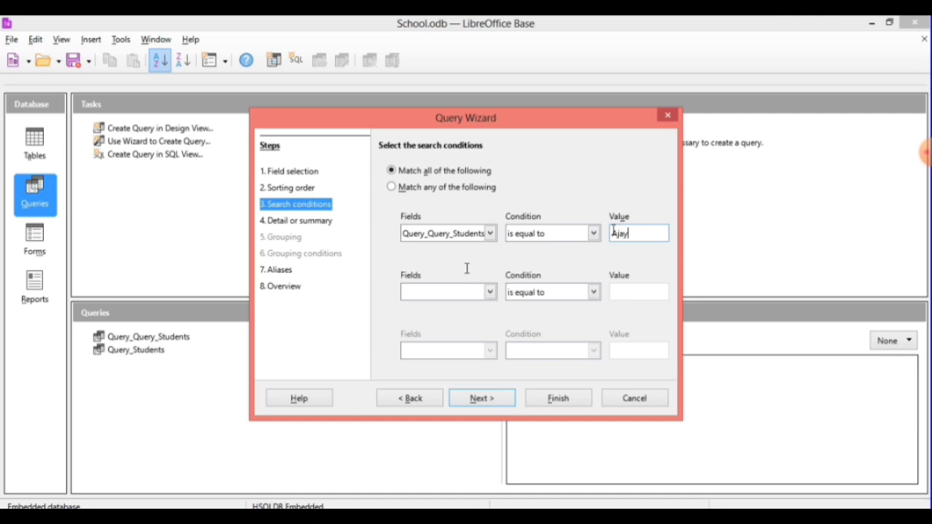
pyautogui.click(481, 402)
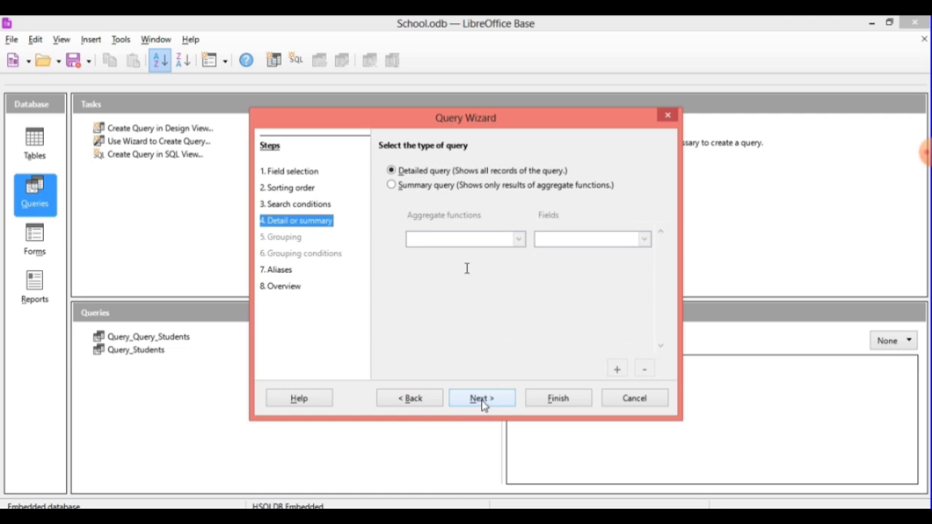
# Try to create and display the Query_Query_Students-based query as a detailed query with default aliases, and close its data view.
pyautogui.click(482, 399)
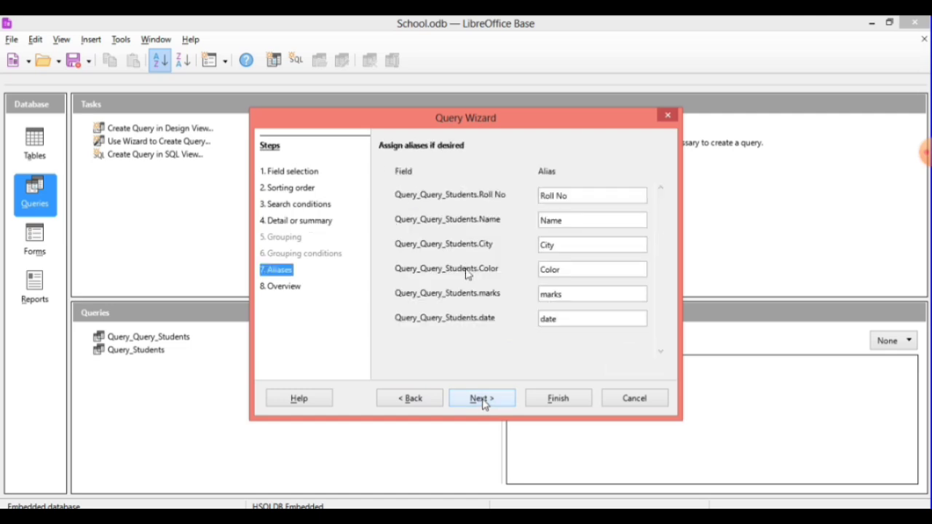
pyautogui.click(484, 402)
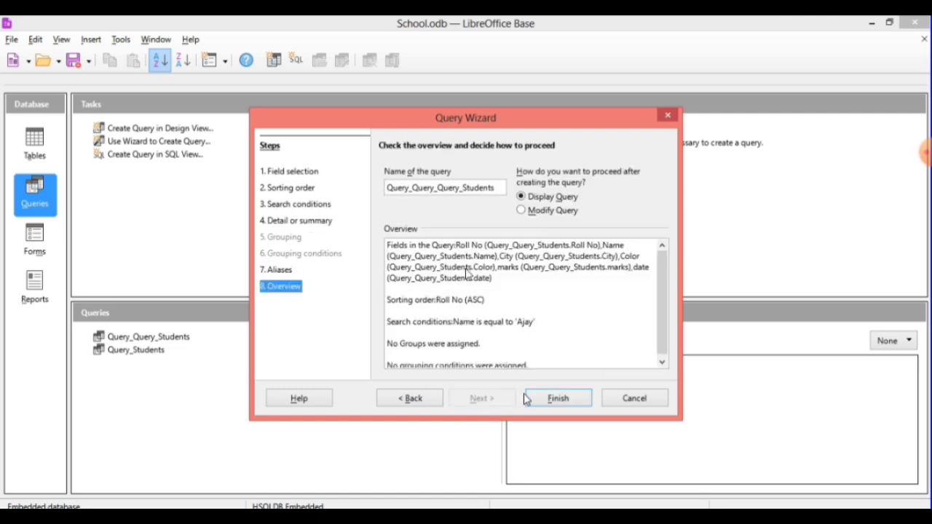
pyautogui.click(551, 403)
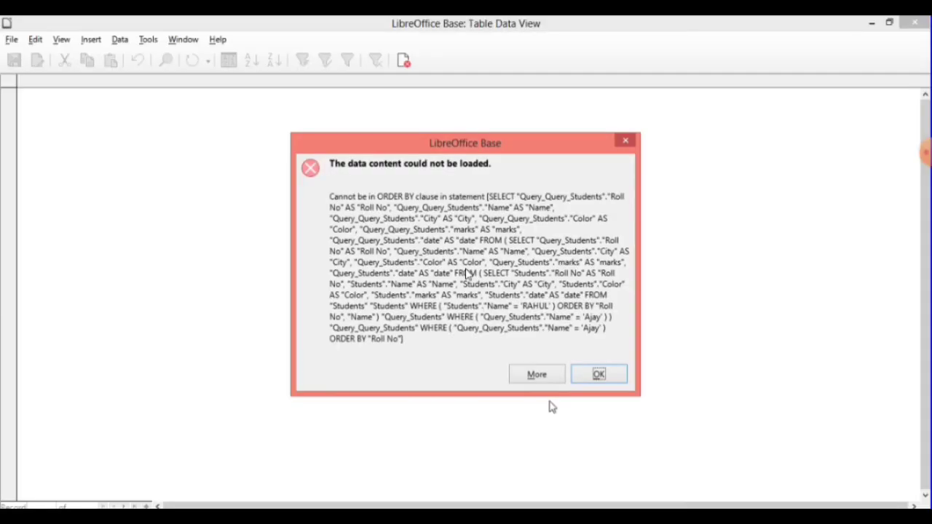
pyautogui.click(607, 378)
pyautogui.click(915, 23)
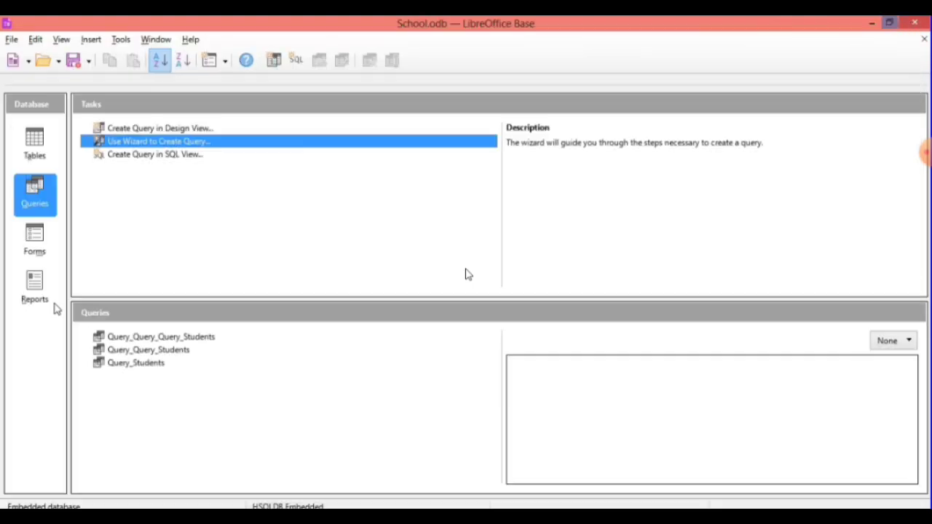
# Close the School database without saving its changes and refresh the desktop.
pyautogui.click(906, 28)
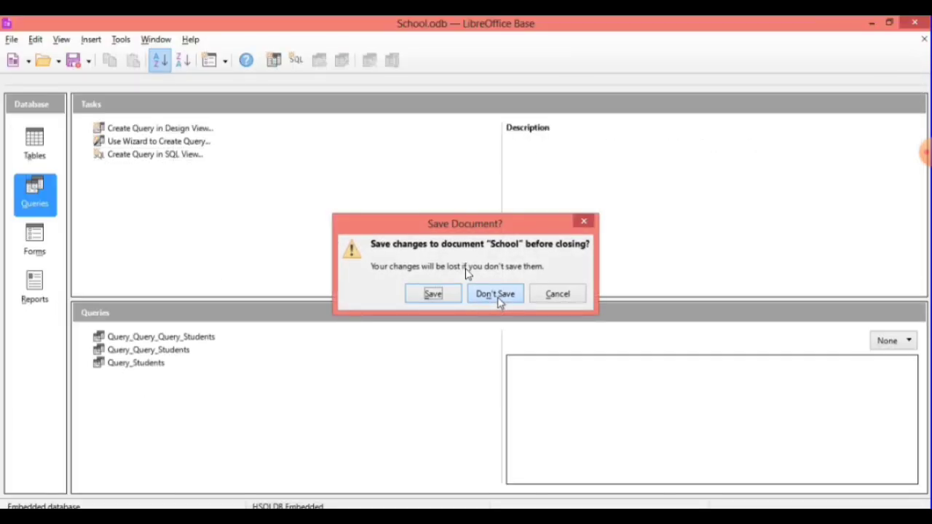
pyautogui.click(498, 299)
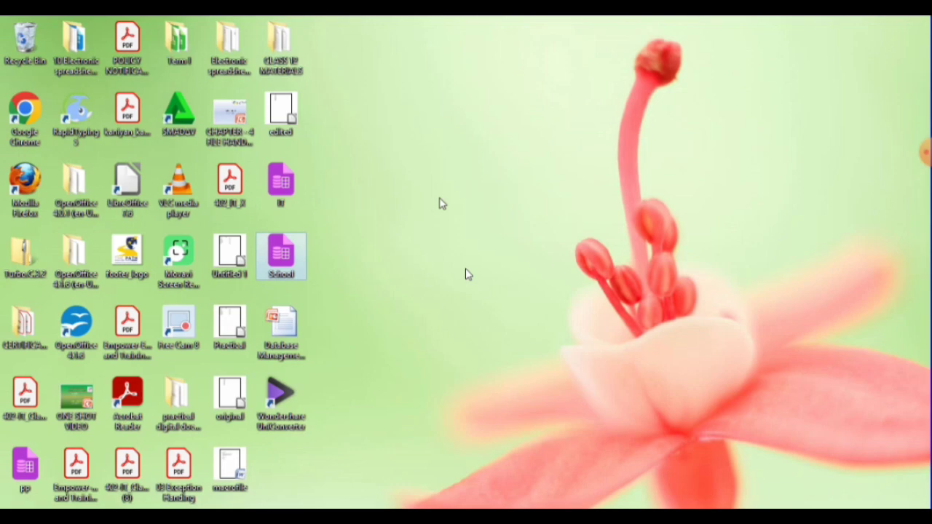
pyautogui.rightClick(440, 204)
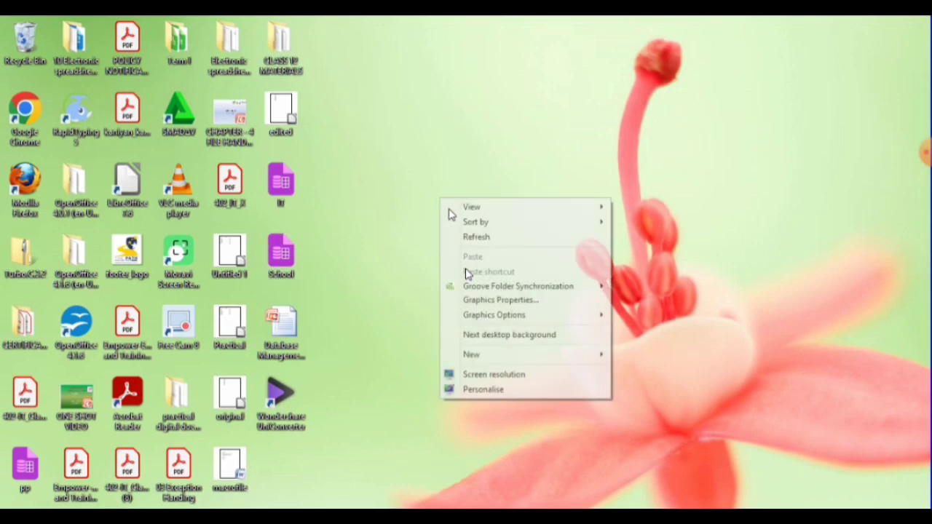
pyautogui.click(465, 235)
# Reopen the School database in LibreOffice Base, decline changing the default file format registrations, and show its queries.
pyautogui.doubleClick(303, 265)
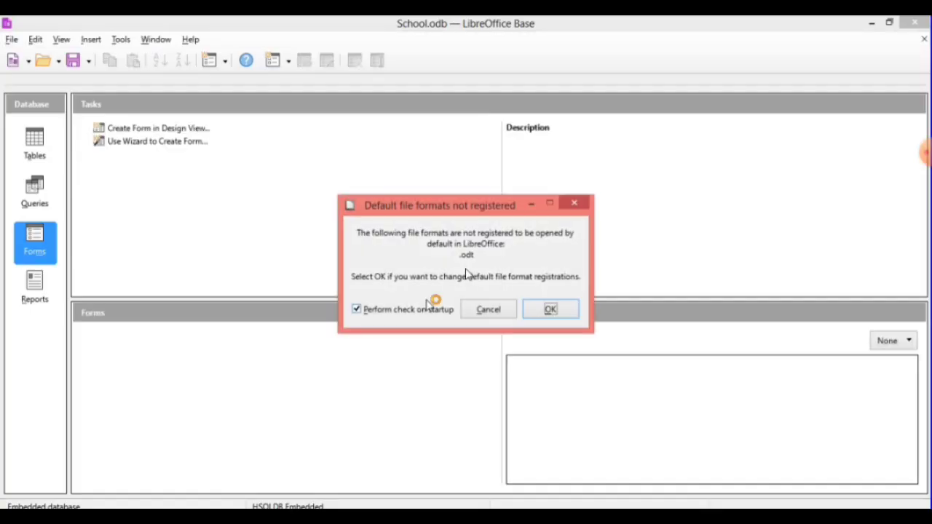
pyautogui.click(482, 310)
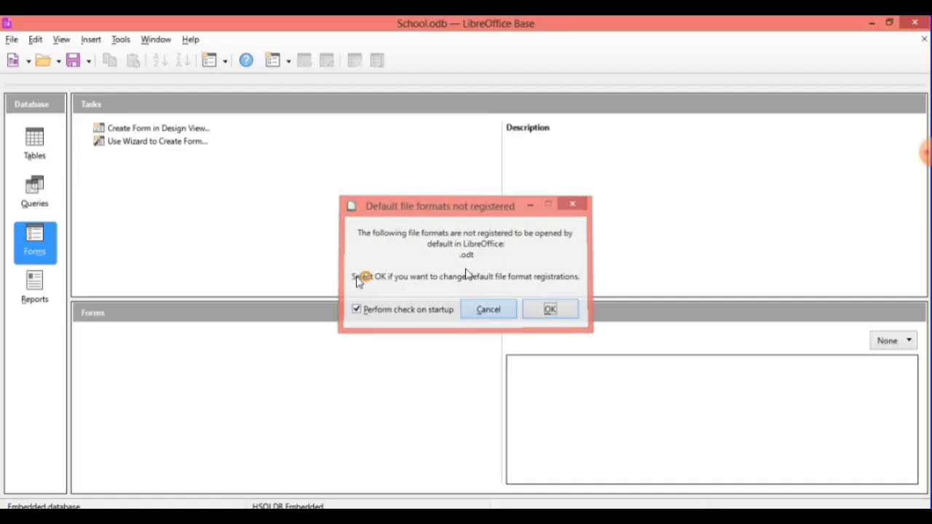
pyautogui.click(42, 208)
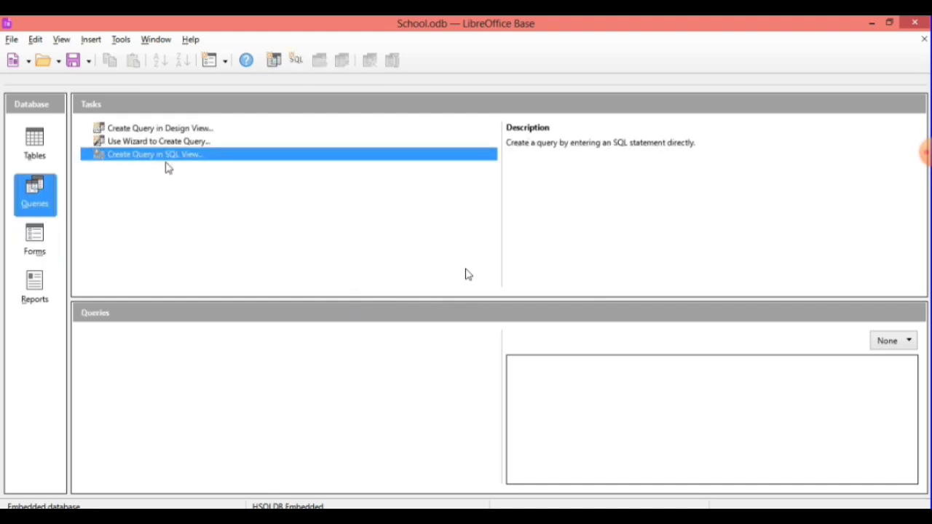
# Examine the records of the Students table, and return to the School database window, dismissing the Table Wizard.
pyautogui.click(35, 145)
pyautogui.doubleClick(122, 377)
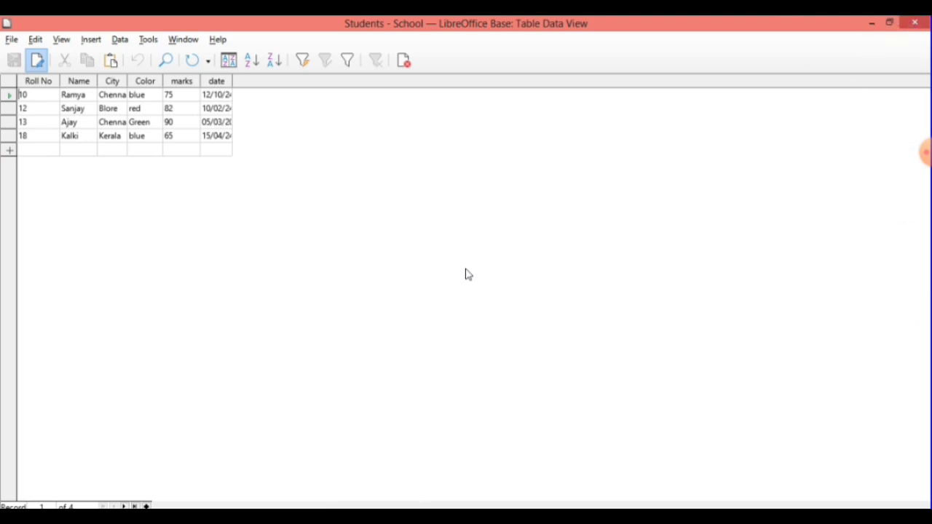
pyautogui.moveTo(253, 518)
pyautogui.click(270, 489)
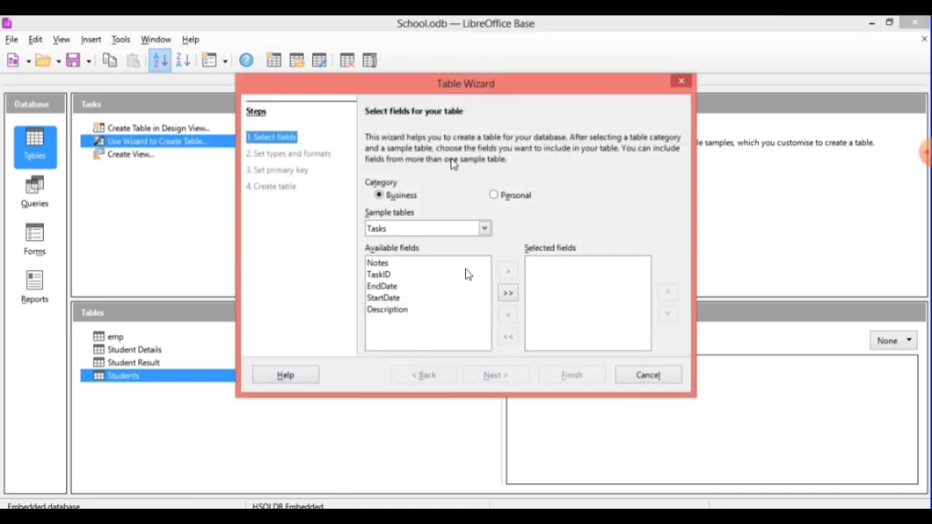
pyautogui.click(683, 83)
# Start a new query with the Query Wizard, include all fields of Table: Students, and proceed to the sorting order.
pyautogui.click(33, 200)
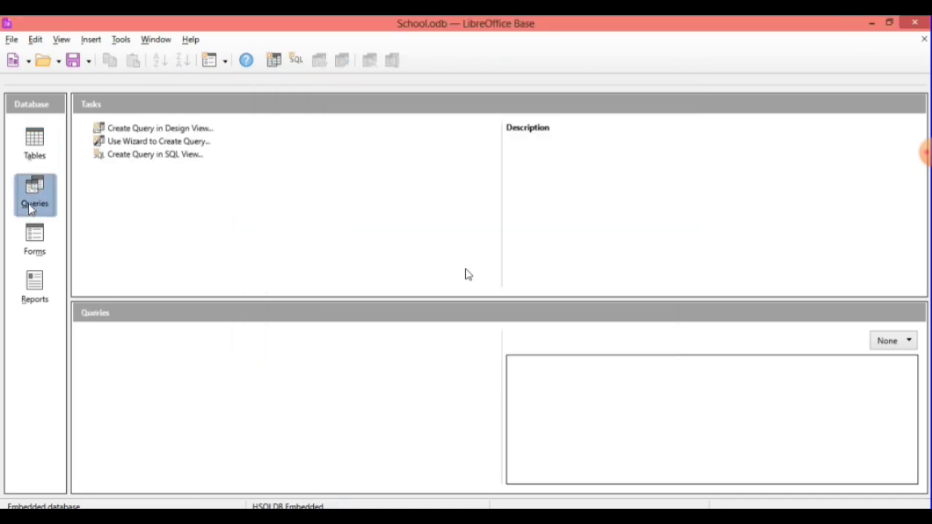
pyautogui.click(184, 146)
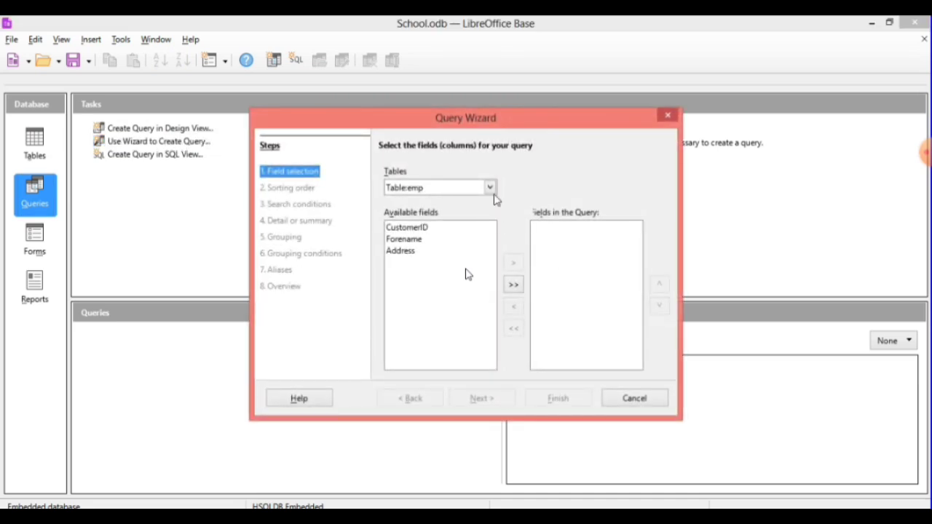
pyautogui.click(490, 188)
pyautogui.click(437, 236)
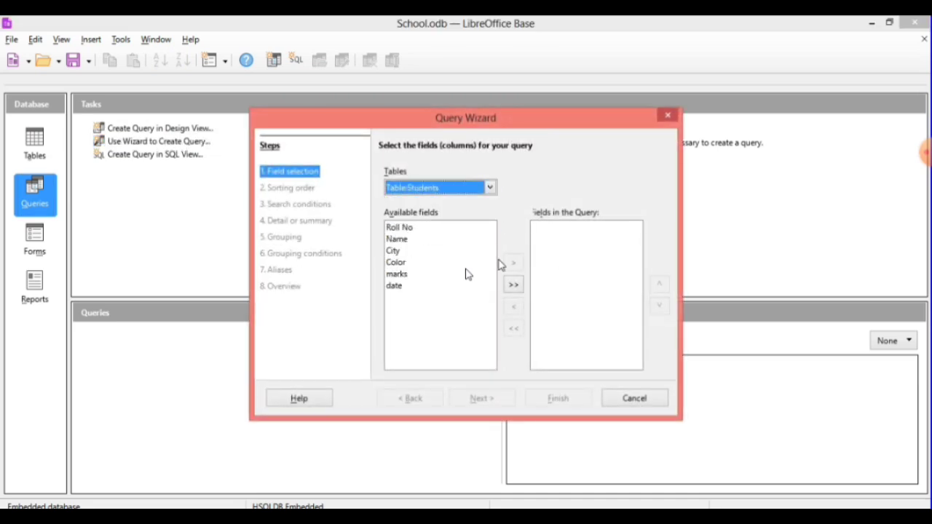
pyautogui.click(513, 285)
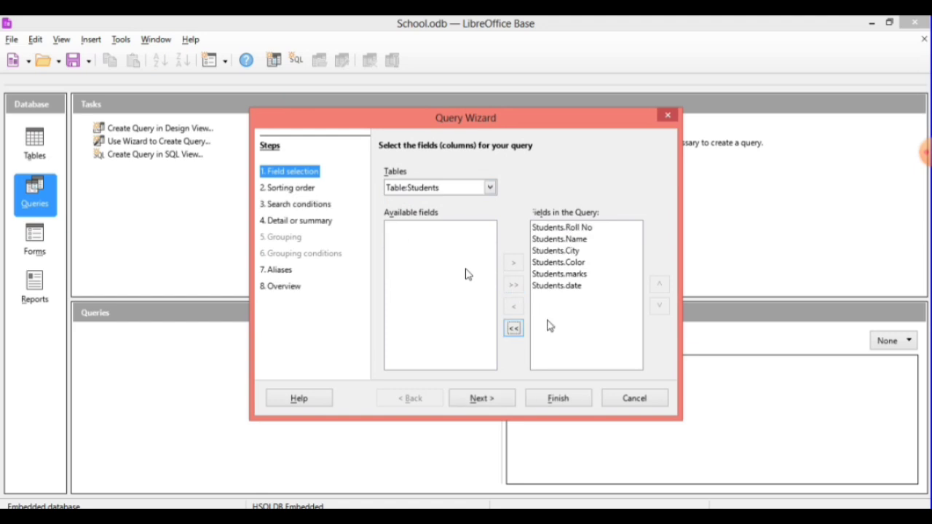
pyautogui.click(495, 398)
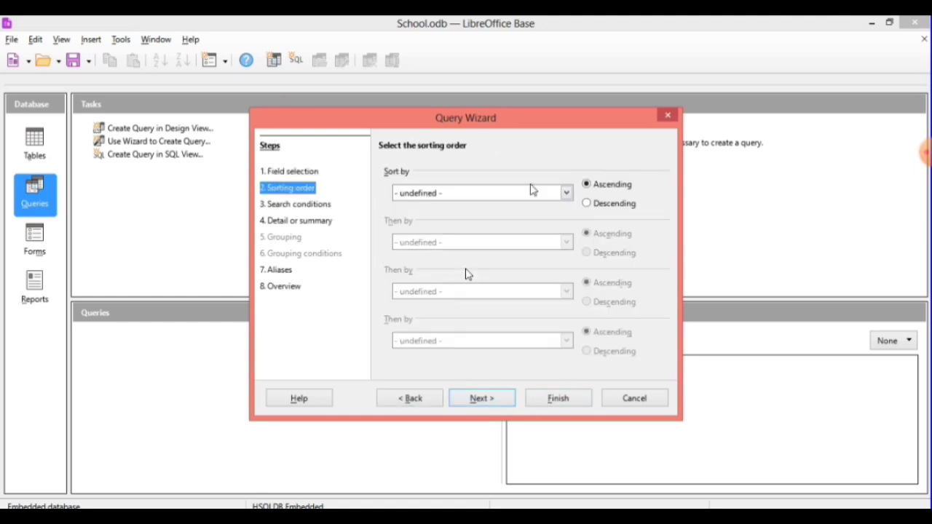
# Skip sorting, add a search condition that Students.Roll No is equal to 10, and proceed to the query type.
pyautogui.click(493, 402)
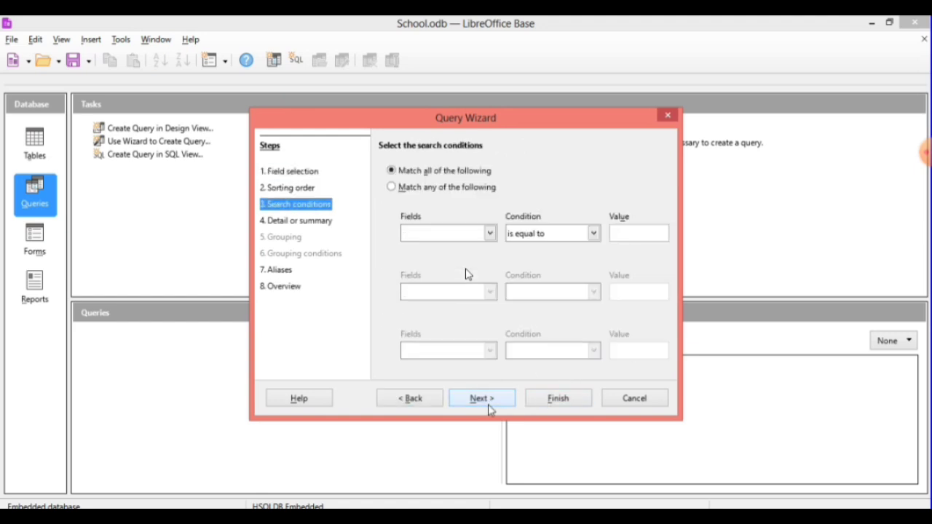
pyautogui.click(491, 233)
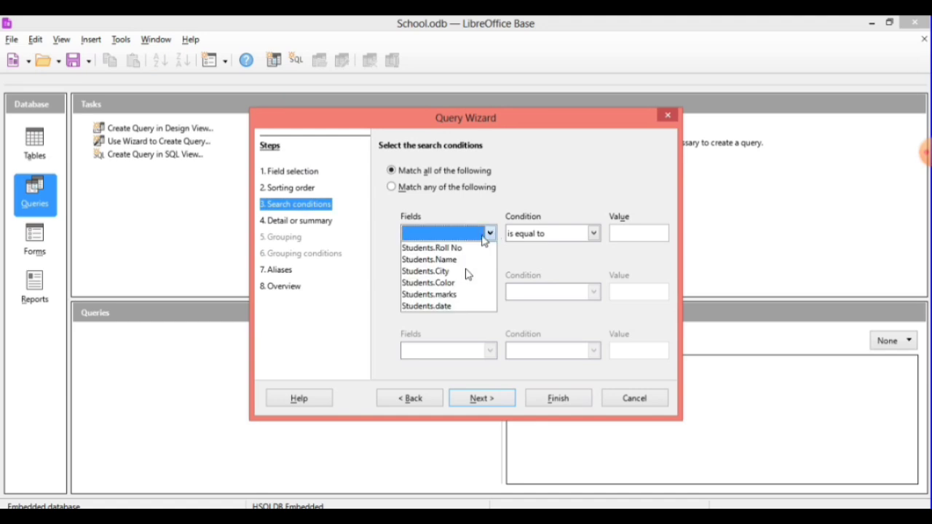
pyautogui.click(476, 245)
pyautogui.click(641, 234)
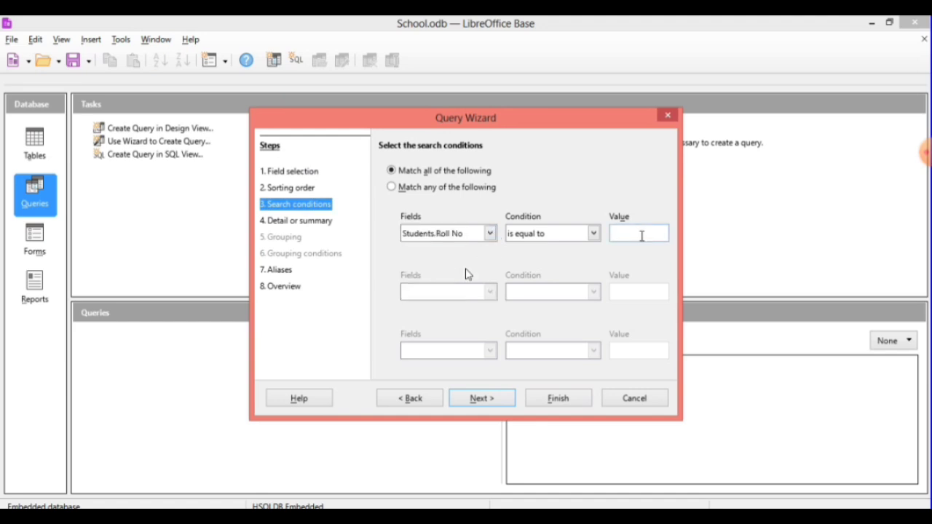
pyautogui.write('10')
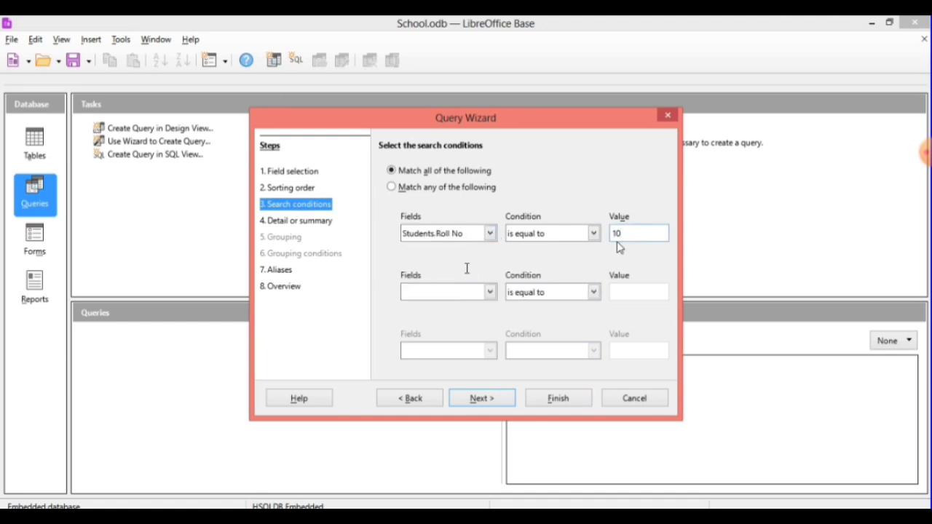
pyautogui.click(494, 401)
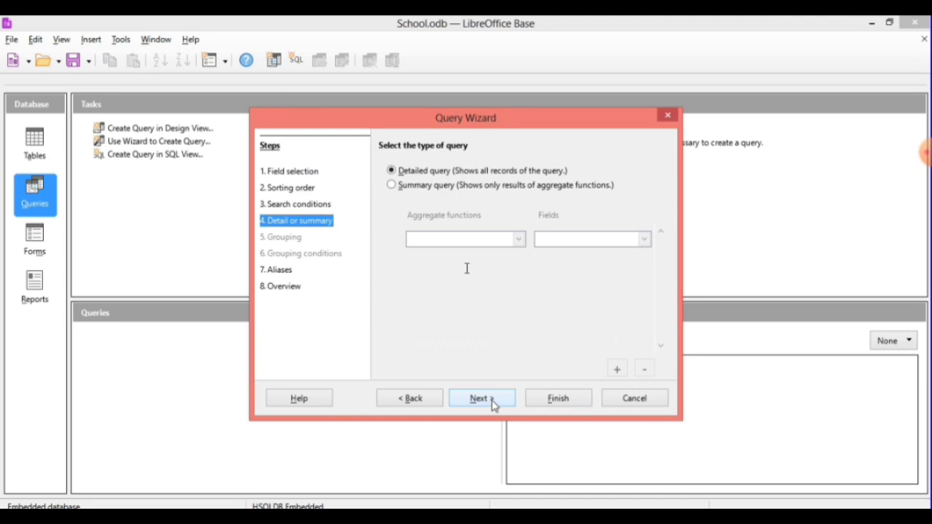
# Create and display Query_Students as a detailed query with default aliases, and close its data view.
pyautogui.click(494, 404)
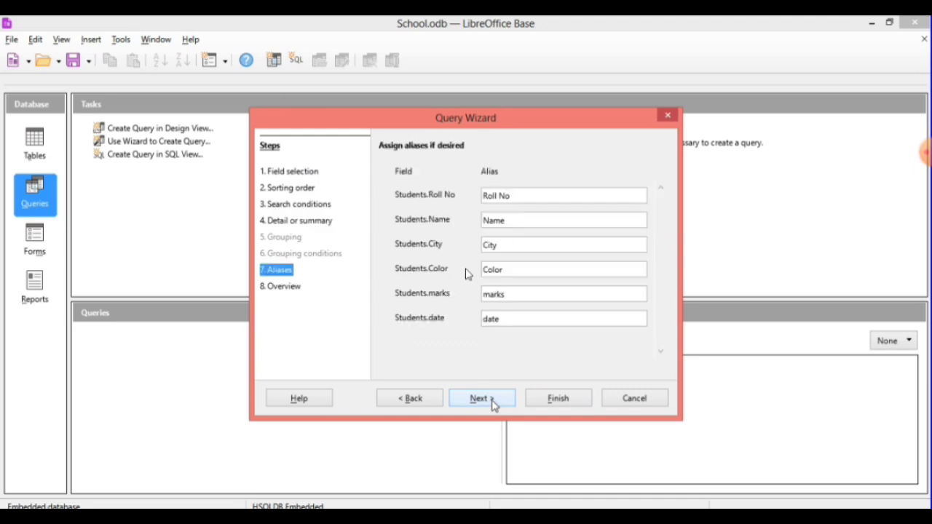
pyautogui.click(492, 402)
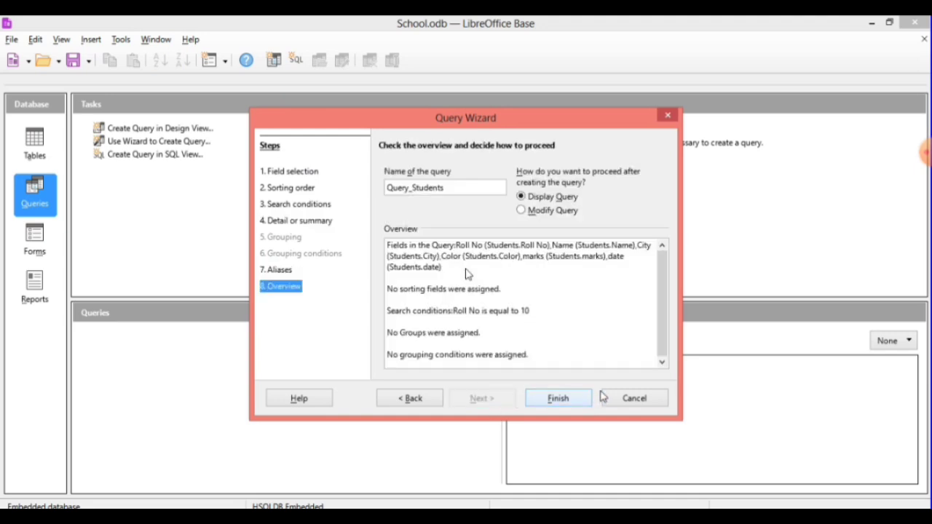
pyautogui.click(558, 398)
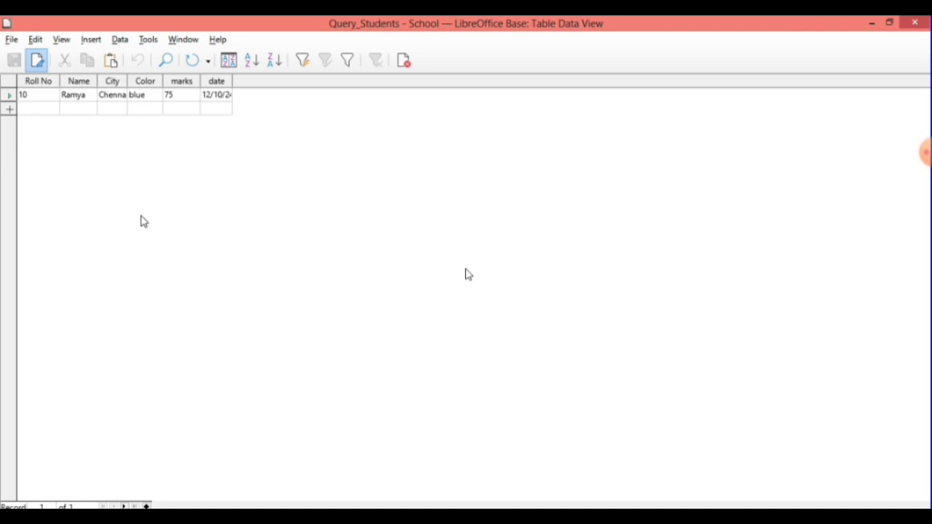
pyautogui.click(914, 23)
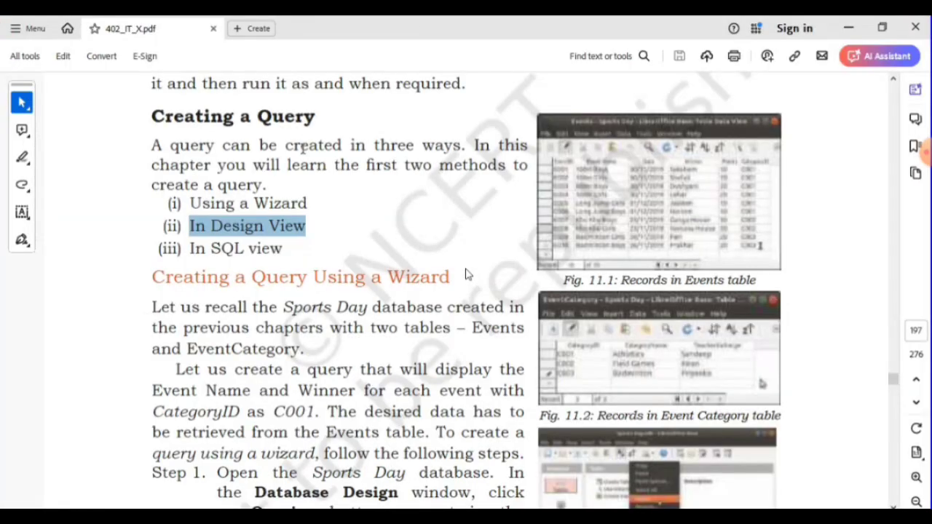
# Read the query wizard steps in 402_IT_X.pdf through to the section Creating a Query in Design View.
pyautogui.scroll(-3, 469, 275)
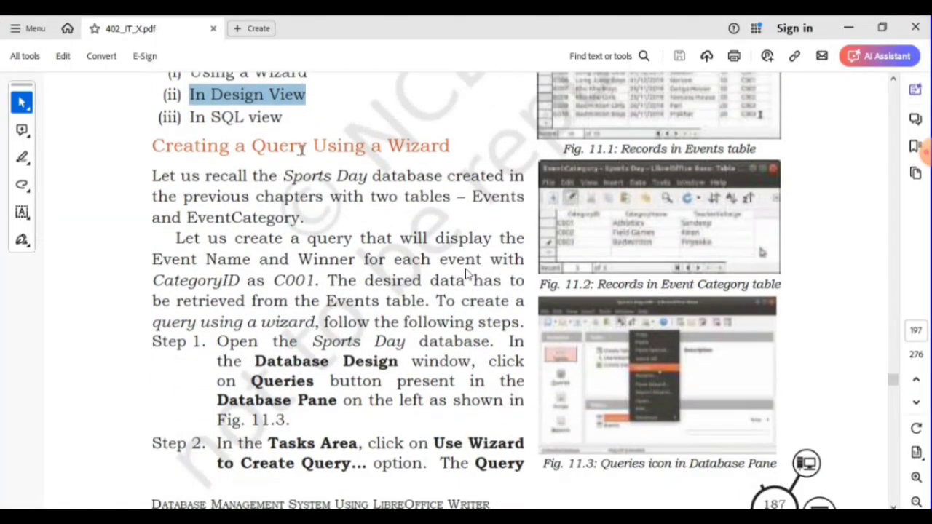
pyautogui.scroll(-7, 466, 275)
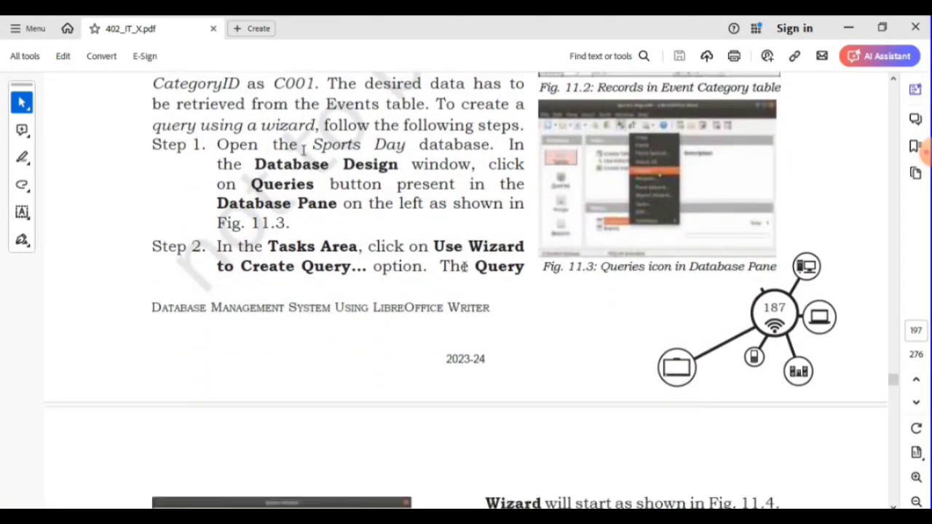
pyautogui.scroll(-10, 465, 268)
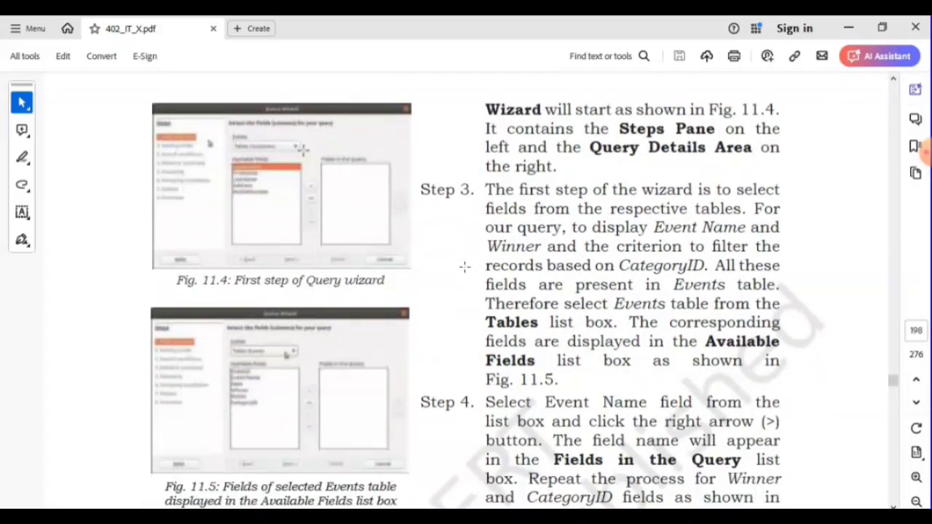
pyautogui.scroll(-10, 465, 267)
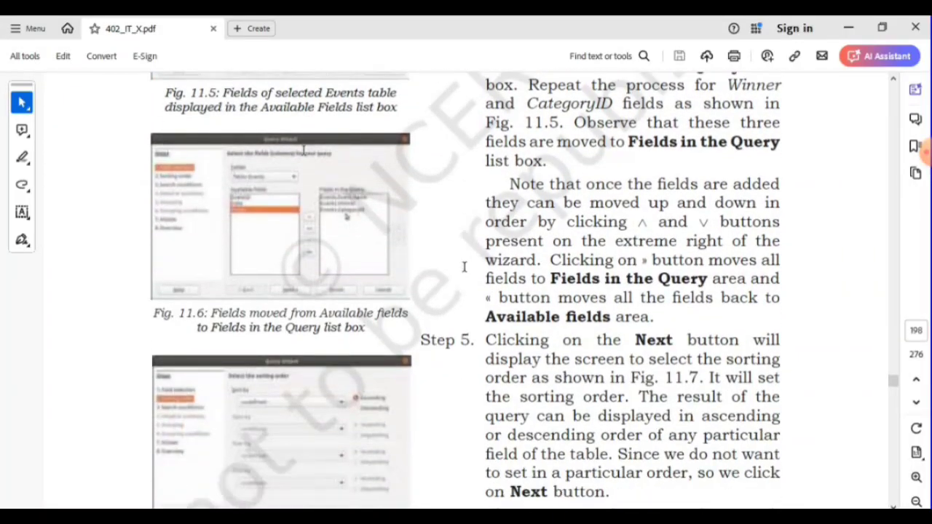
pyautogui.scroll(-8, 464, 268)
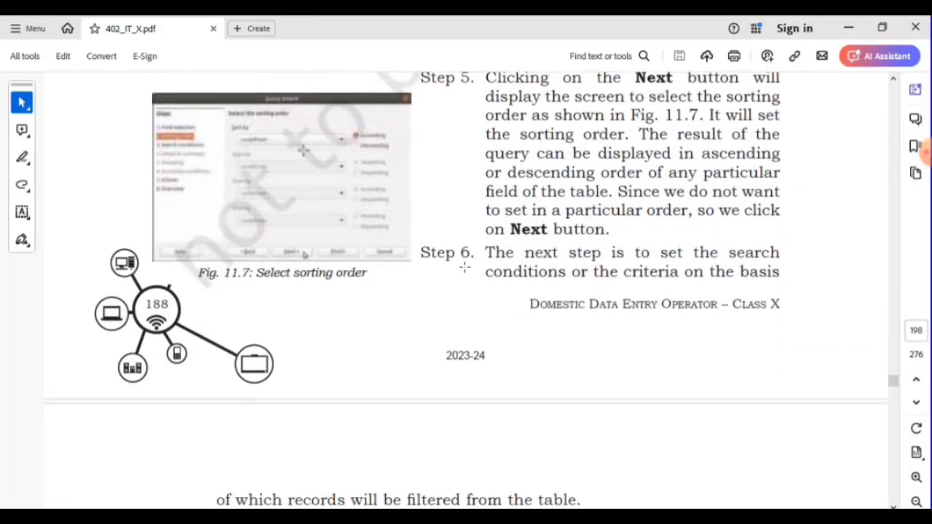
pyautogui.scroll(-10, 465, 267)
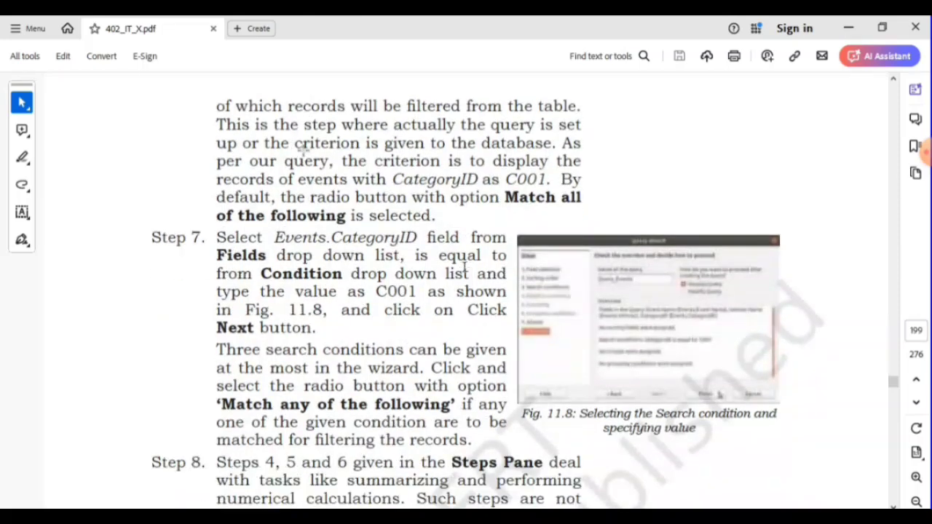
pyautogui.scroll(-3, 464, 268)
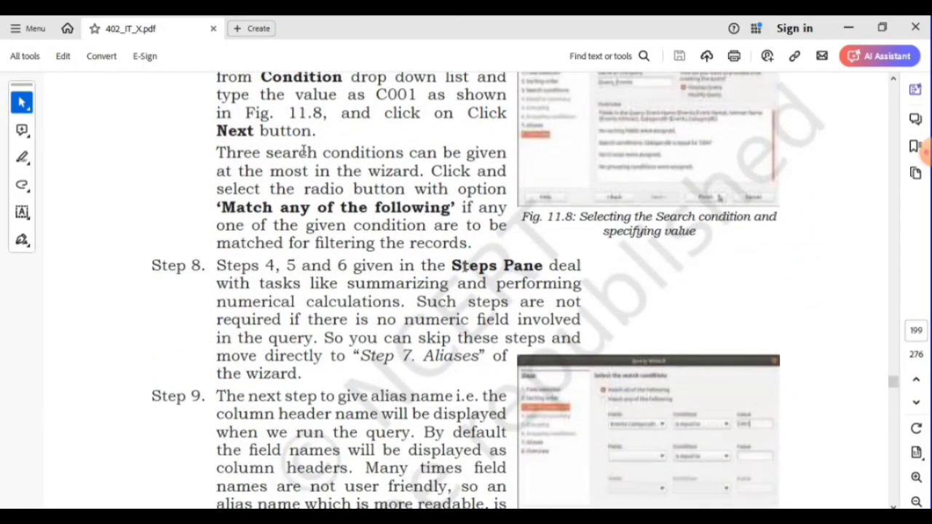
pyautogui.scroll(-5, 465, 268)
pyautogui.scroll(-2, 464, 268)
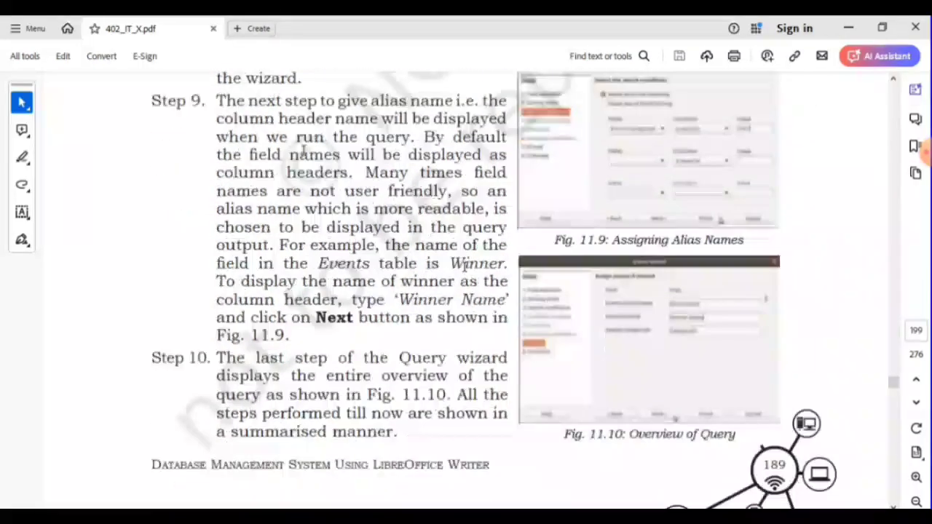
pyautogui.scroll(-2, 465, 266)
pyautogui.scroll(-8, 464, 267)
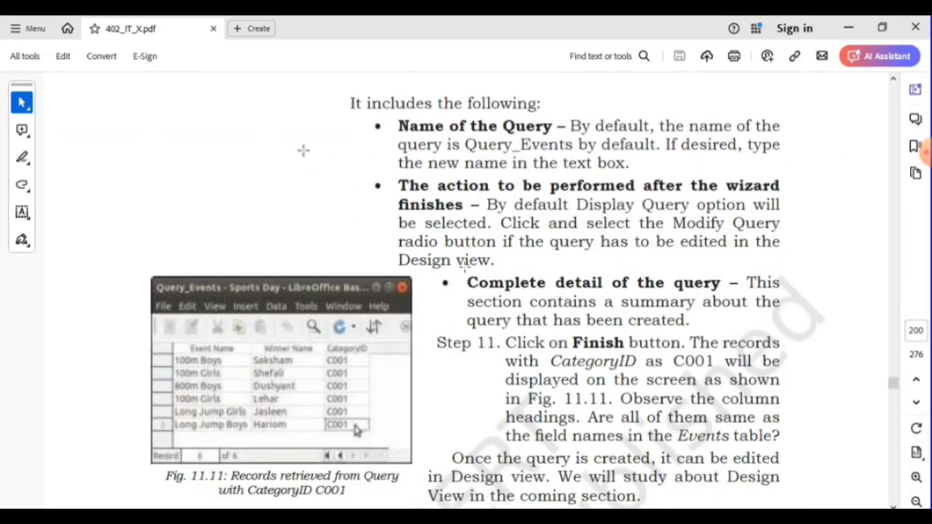
pyautogui.scroll(-9, 464, 266)
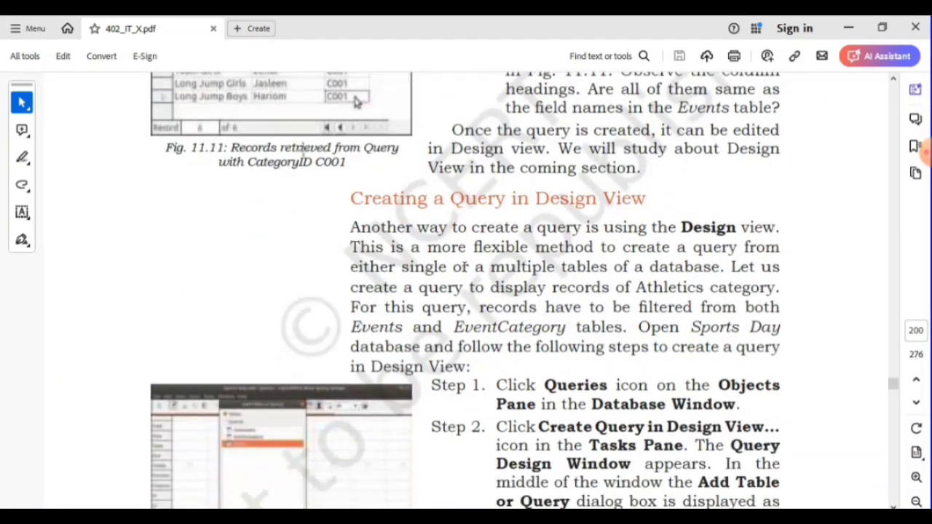
pyautogui.scroll(-3, 463, 266)
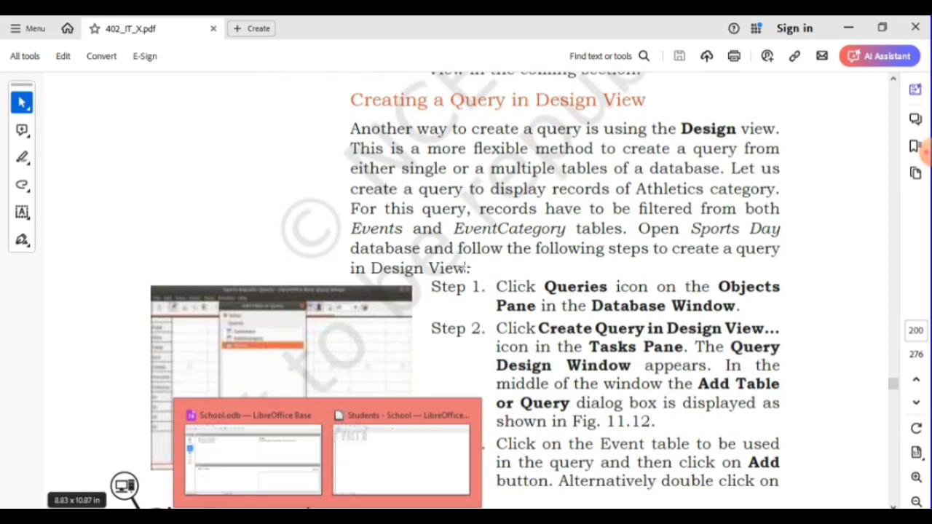
# Switch to the School database in LibreOffice Base and start creating a query in Design View.
pyautogui.click(257, 440)
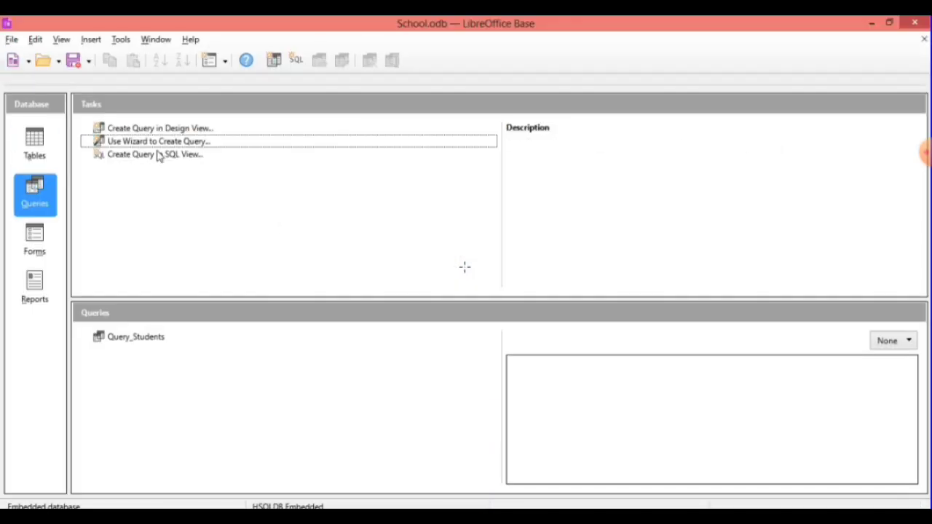
pyautogui.click(159, 149)
pyautogui.click(160, 129)
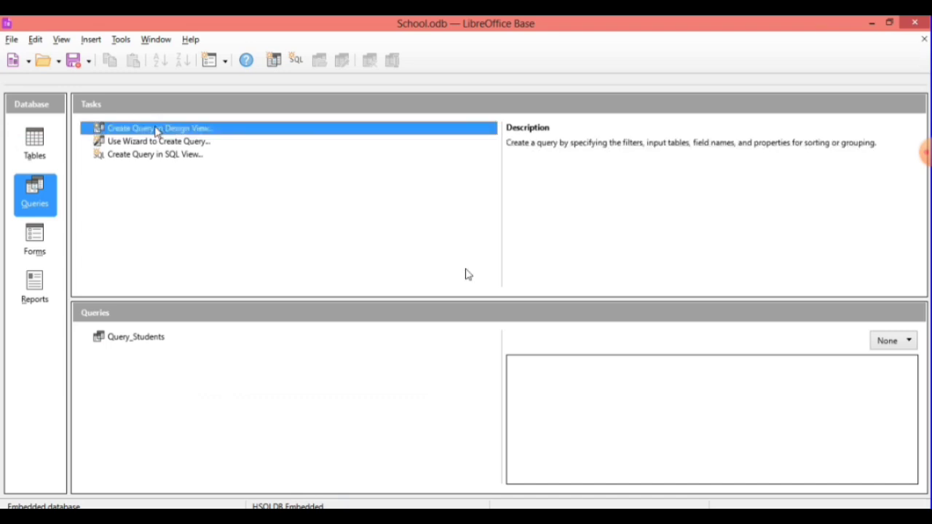
pyautogui.doubleClick(157, 129)
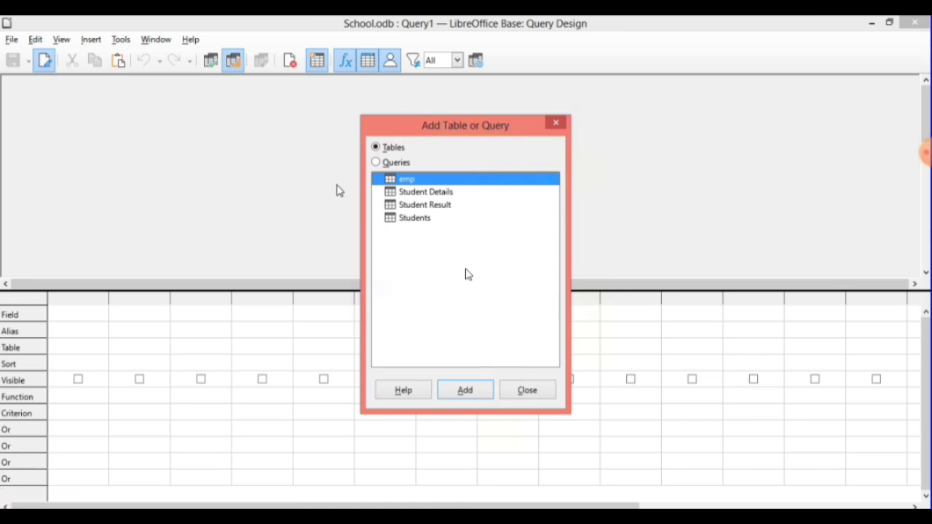
# Add the Students table to the query design and include its Roll No field as the first column.
pyautogui.click(418, 224)
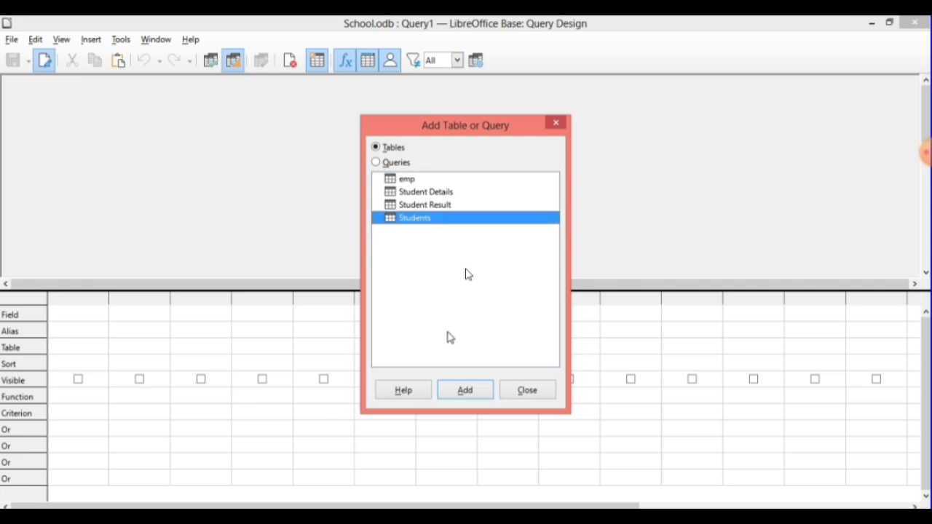
pyautogui.click(463, 391)
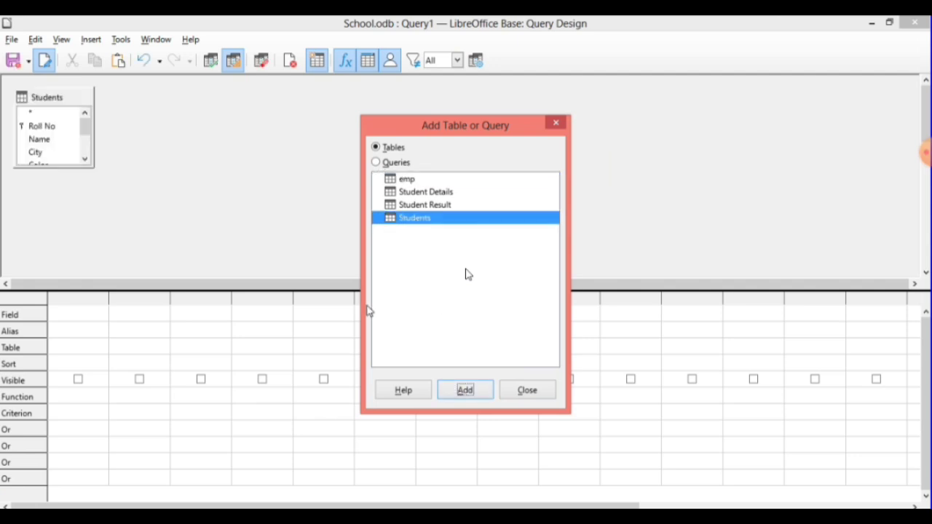
pyautogui.click(526, 391)
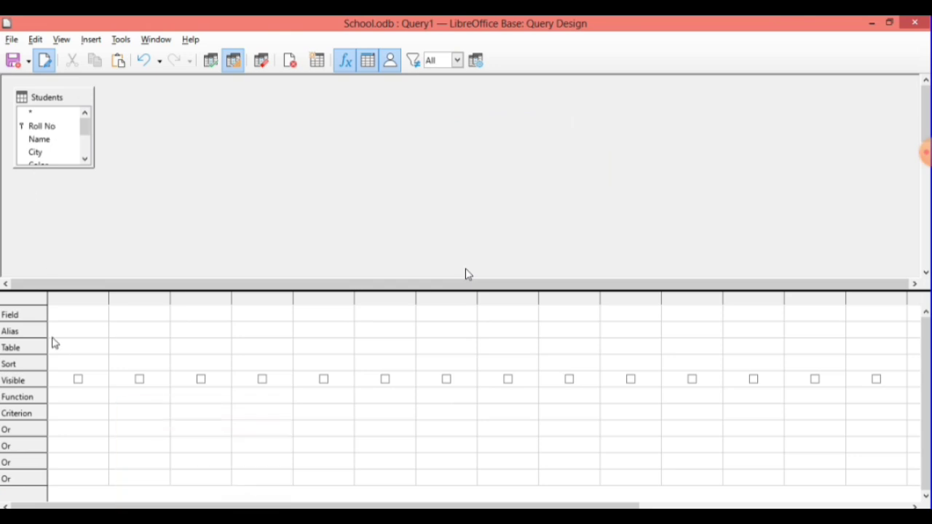
pyautogui.doubleClick(43, 127)
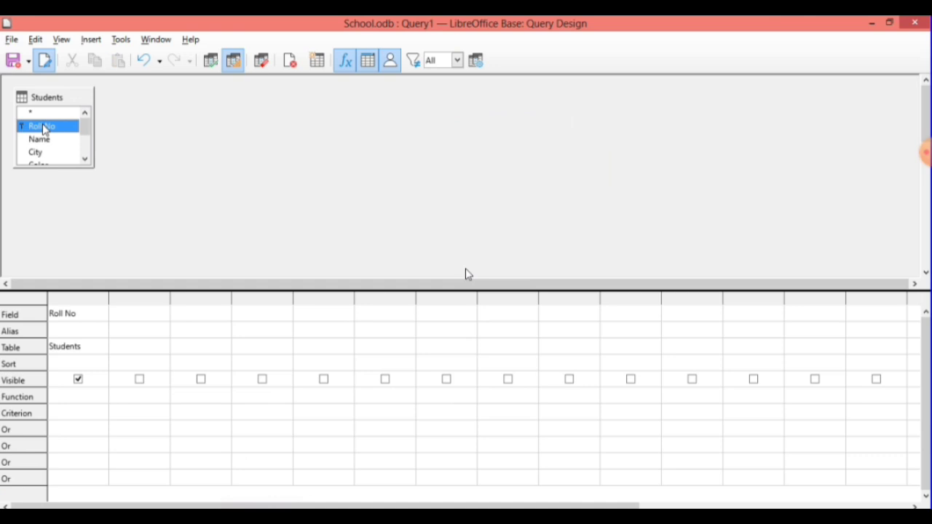